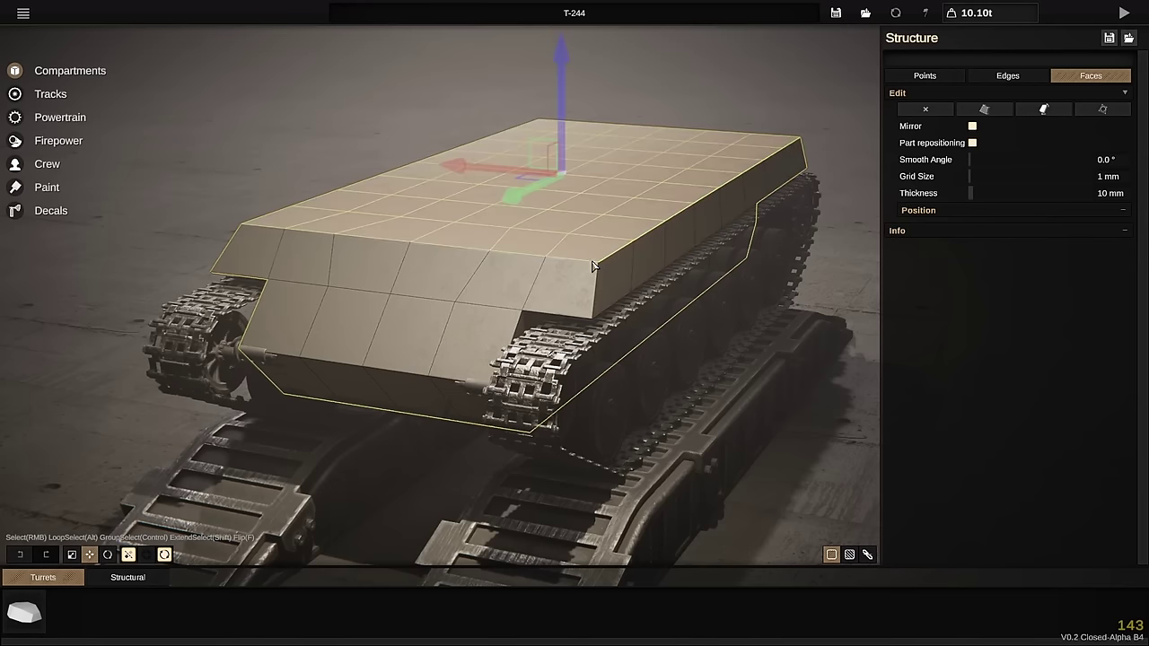
{"action": "left_click", "coordinate": [640, 256]}
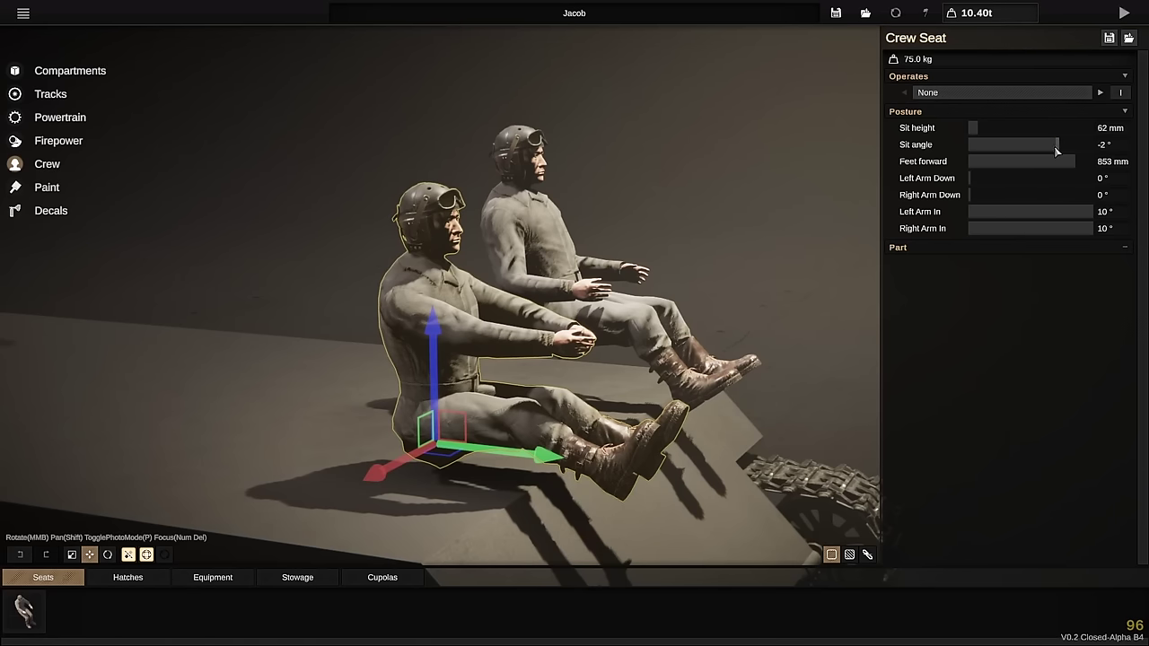
- Reduce the foreground crewman's sit angle and feet-forward distance, and set the turret loader's feet-forward distance to 440 mm
{"action": "left_click_drag", "start_coordinate": [1056, 151], "coordinate": [959, 159]}
{"action": "left_click_drag", "start_coordinate": [1072, 162], "coordinate": [992, 162]}
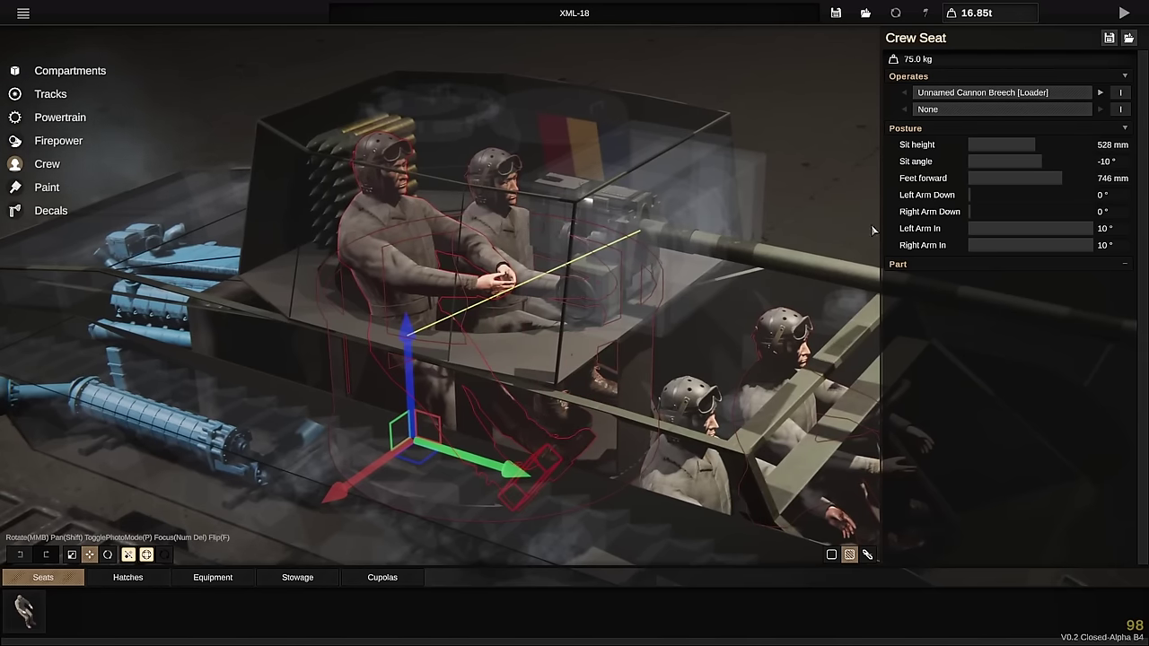
{"action": "left_click_drag", "start_coordinate": [1062, 178], "coordinate": [1038, 187]}
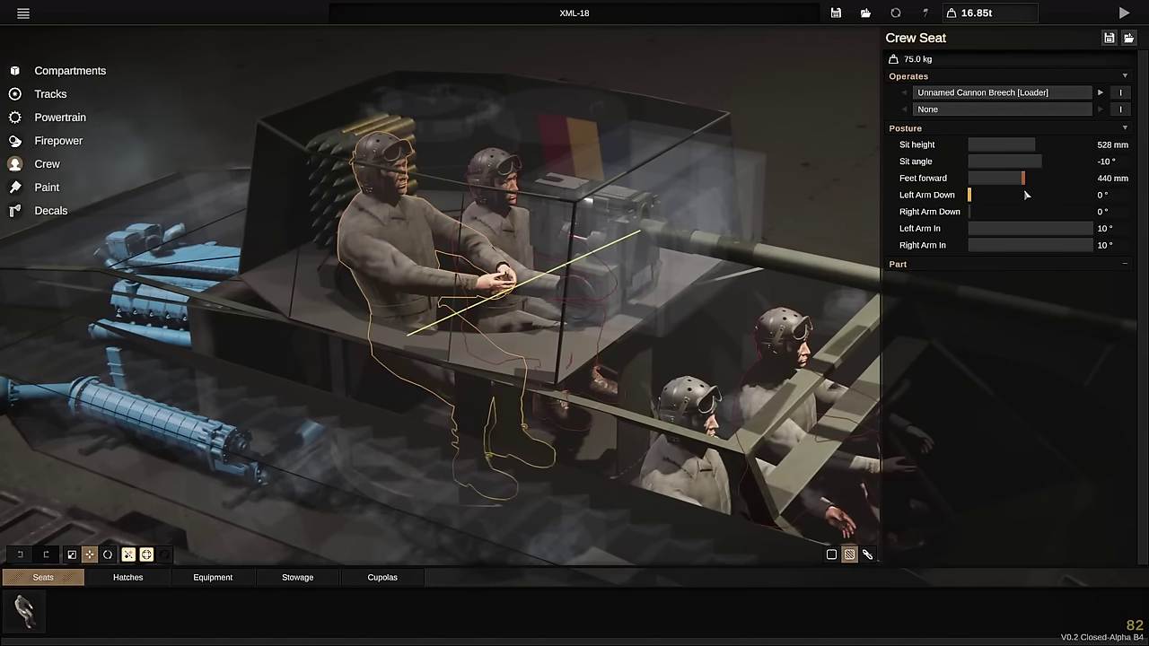
- Set the turret operator's sit height to 509 mm, Left Arm In to -10° and Right Arm In to 9°
{"action": "left_click", "coordinate": [503, 238]}
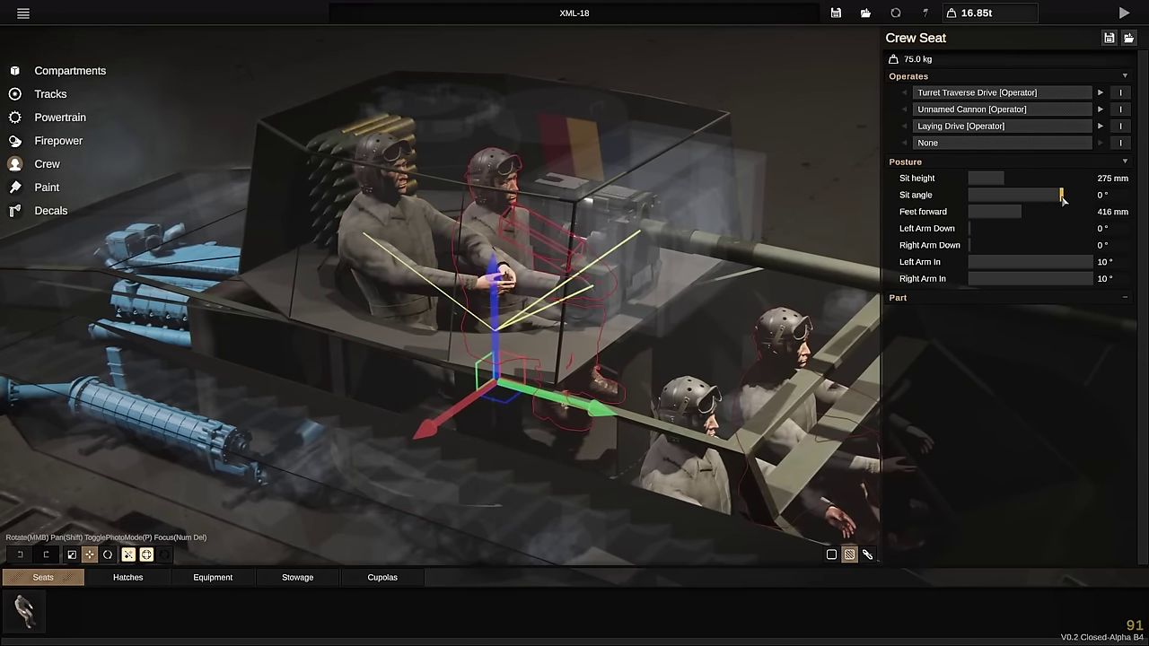
{"action": "left_click_drag", "start_coordinate": [1001, 180], "coordinate": [1031, 184]}
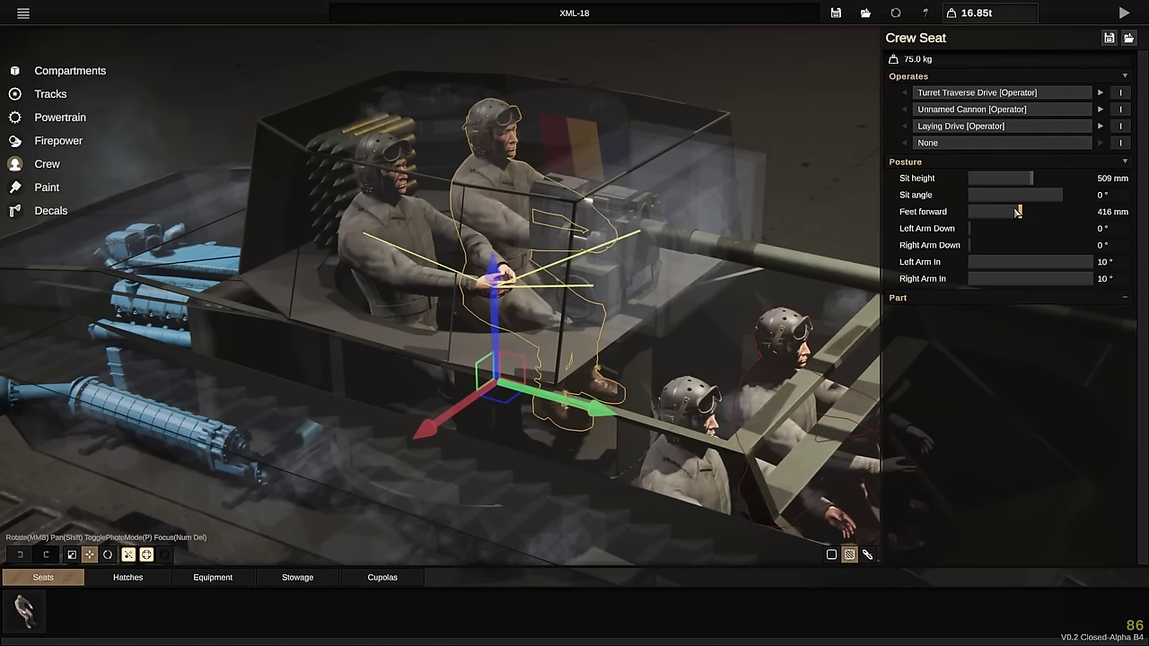
{"action": "left_click_drag", "start_coordinate": [1078, 259], "coordinate": [906, 285]}
{"action": "left_click_drag", "start_coordinate": [983, 280], "coordinate": [1089, 299]}
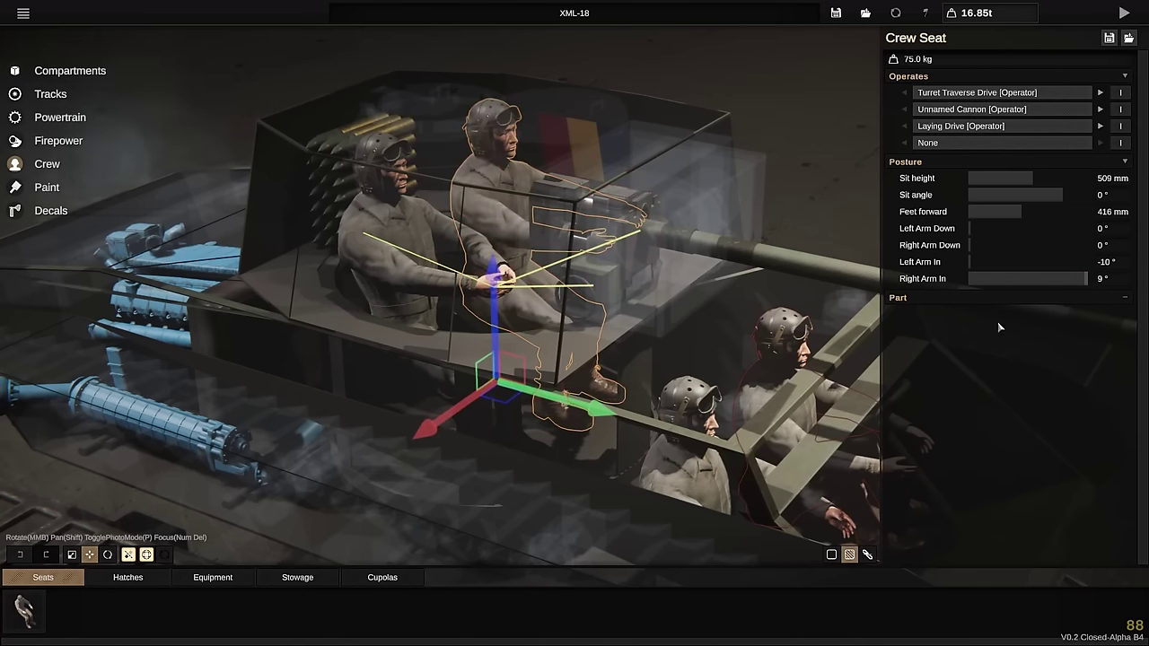
- Select the turret loader's seat and adjust its Right Arm In angle
{"action": "left_click", "coordinate": [373, 288]}
{"action": "left_click_drag", "start_coordinate": [1071, 249], "coordinate": [1107, 262]}
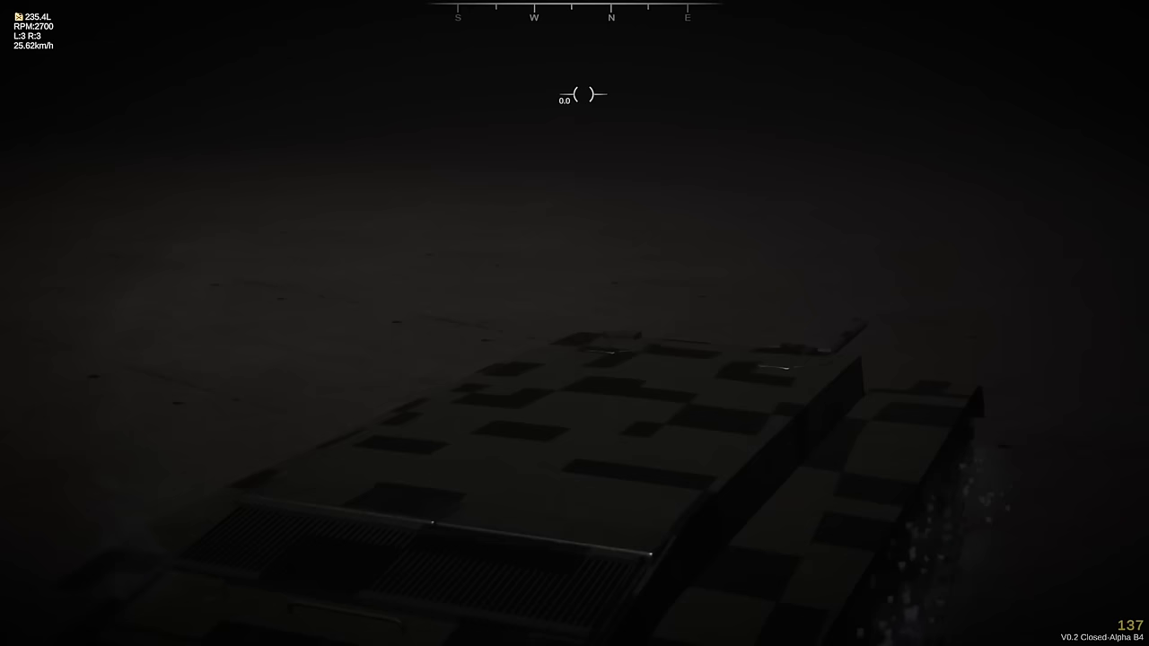
- Test the tank in the field by firing its cannon while stopped and pivoting the hull to the left
{"action": "key", "text": "space"}
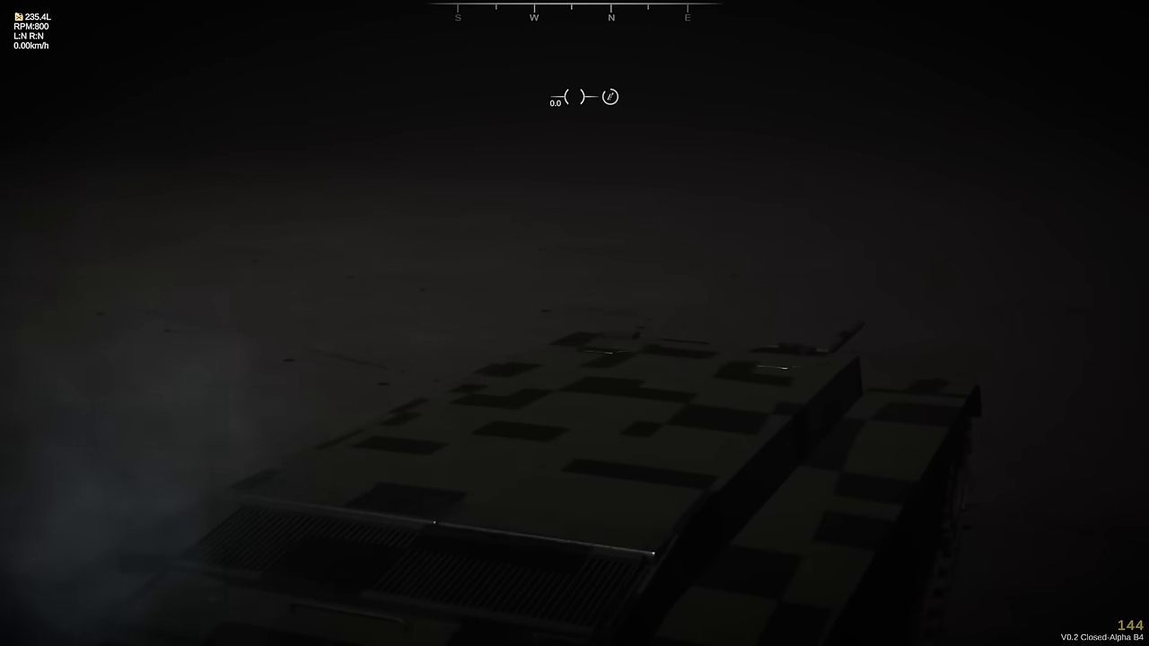
{"action": "left_click", "coordinate": [575, 97]}
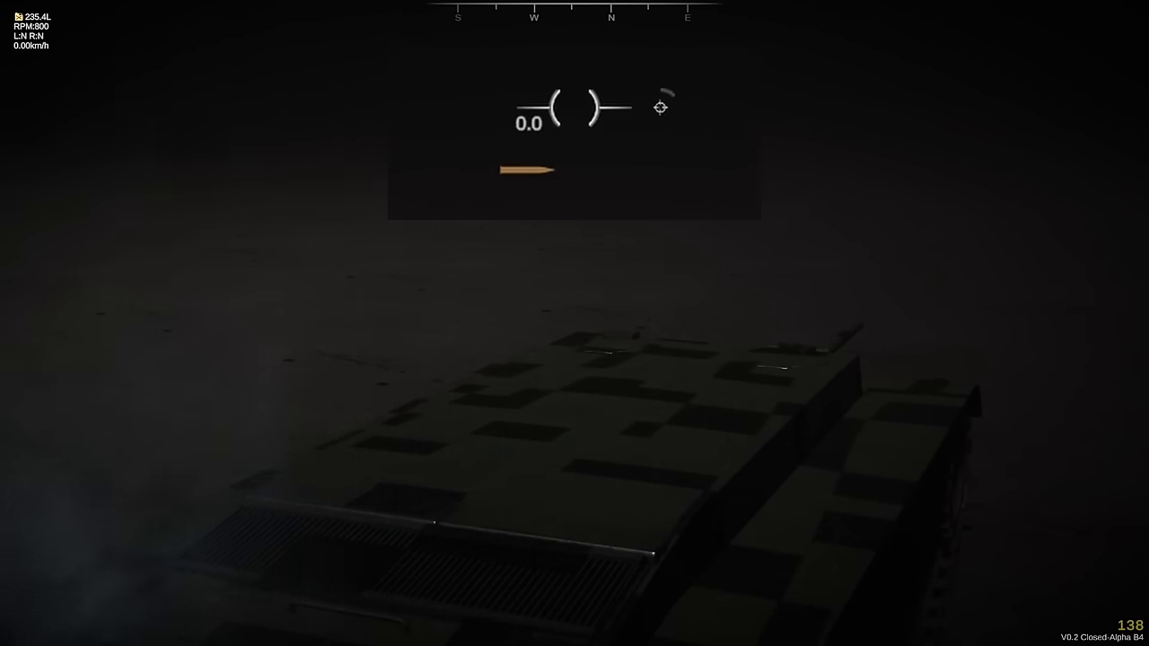
{"action": "left_click", "coordinate": [574, 107]}
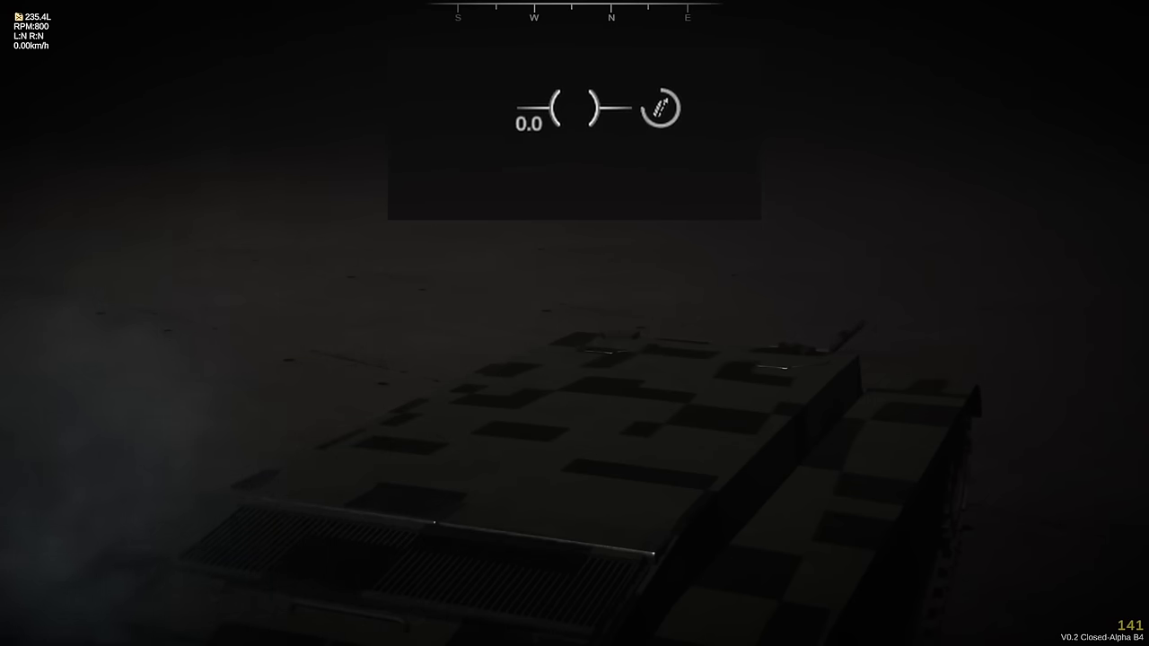
{"action": "left_click", "coordinate": [575, 323]}
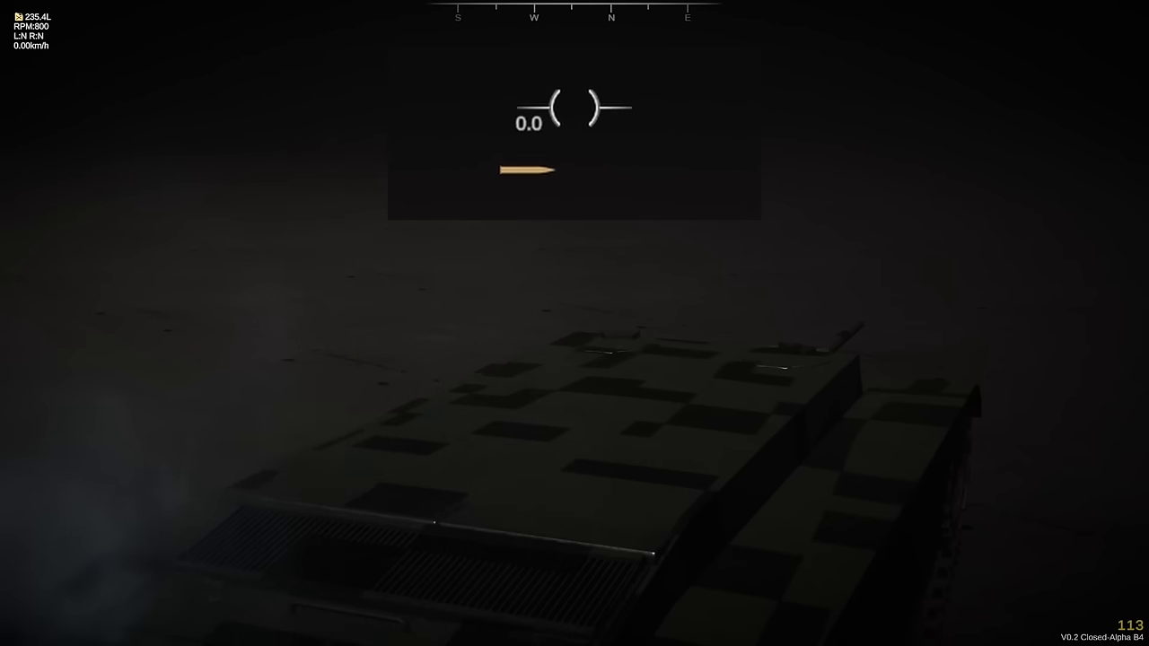
{"action": "key", "text": "a"}
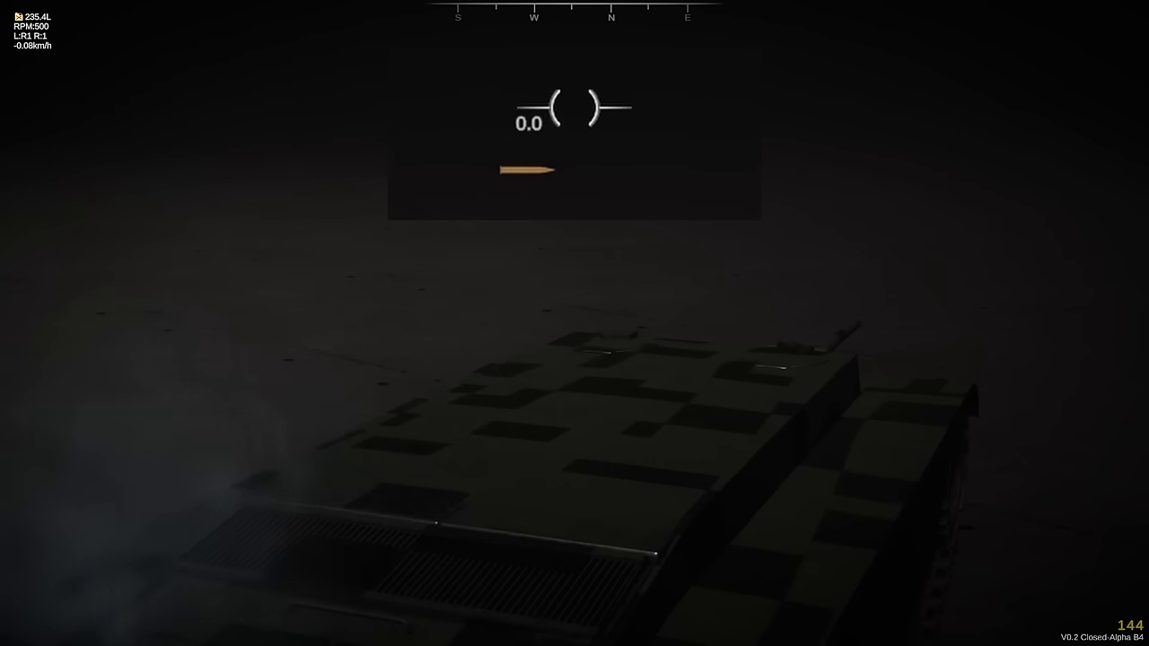
{"action": "key", "text": "a"}
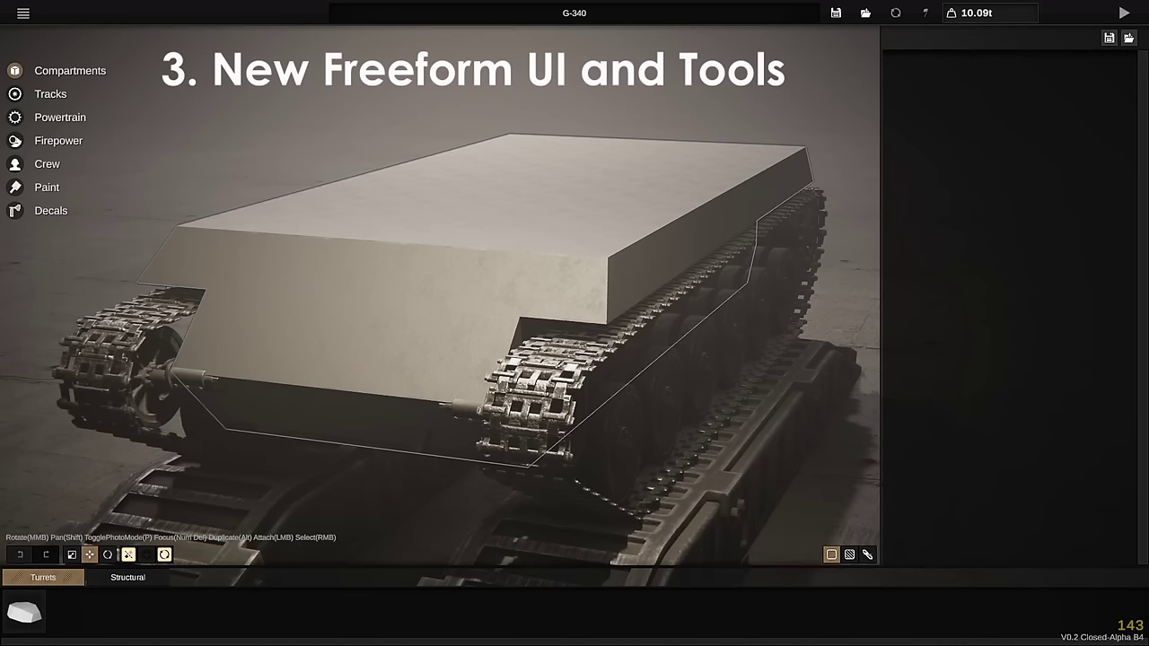
- Try moving the upper front plate's lower inner corner point to a Y position of 971 mm, and undo the move
{"action": "right_click", "coordinate": [495, 320]}
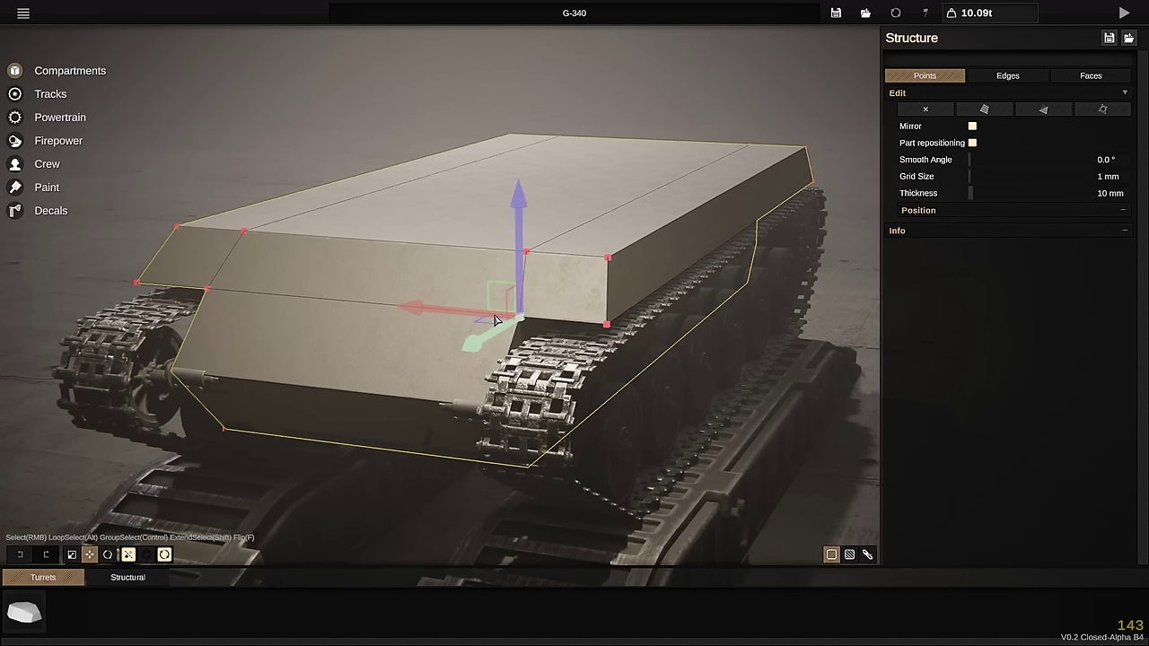
{"action": "left_click", "coordinate": [961, 212]}
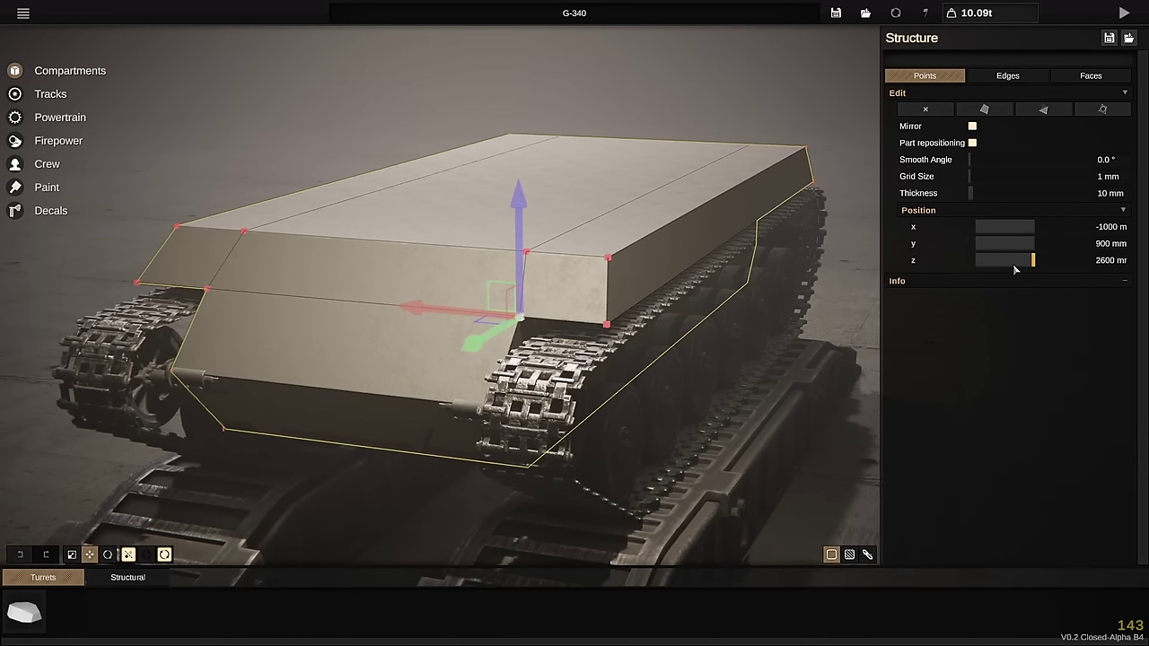
{"action": "left_click_drag", "start_coordinate": [1034, 243], "coordinate": [975, 294]}
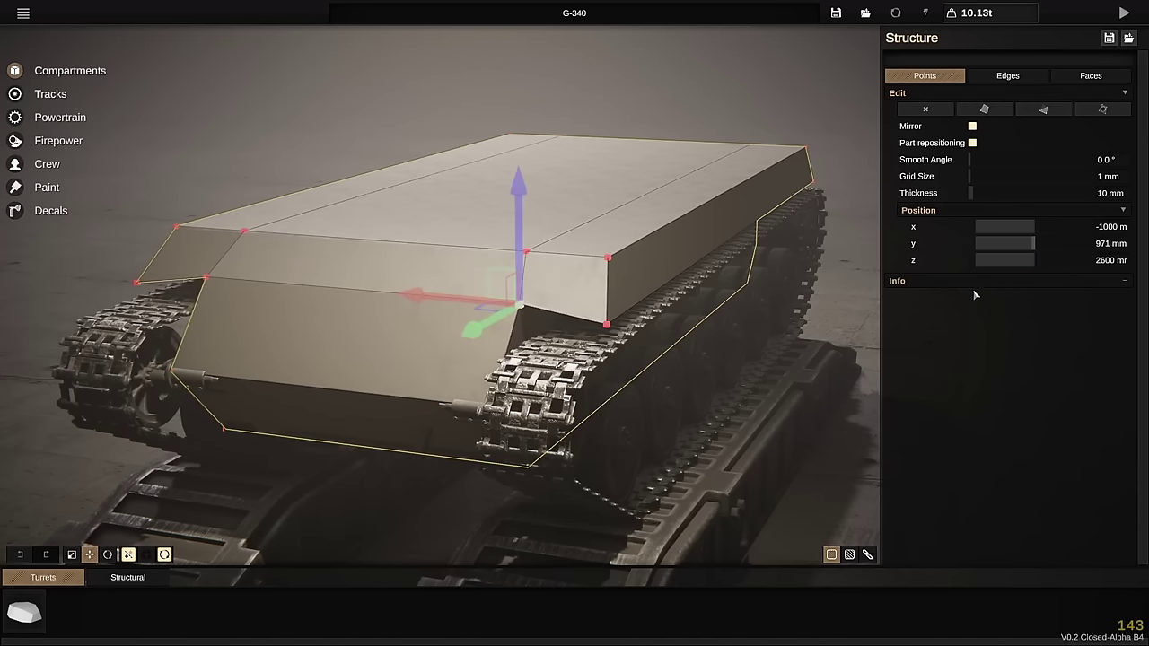
{"action": "key", "text": "ctrl+z"}
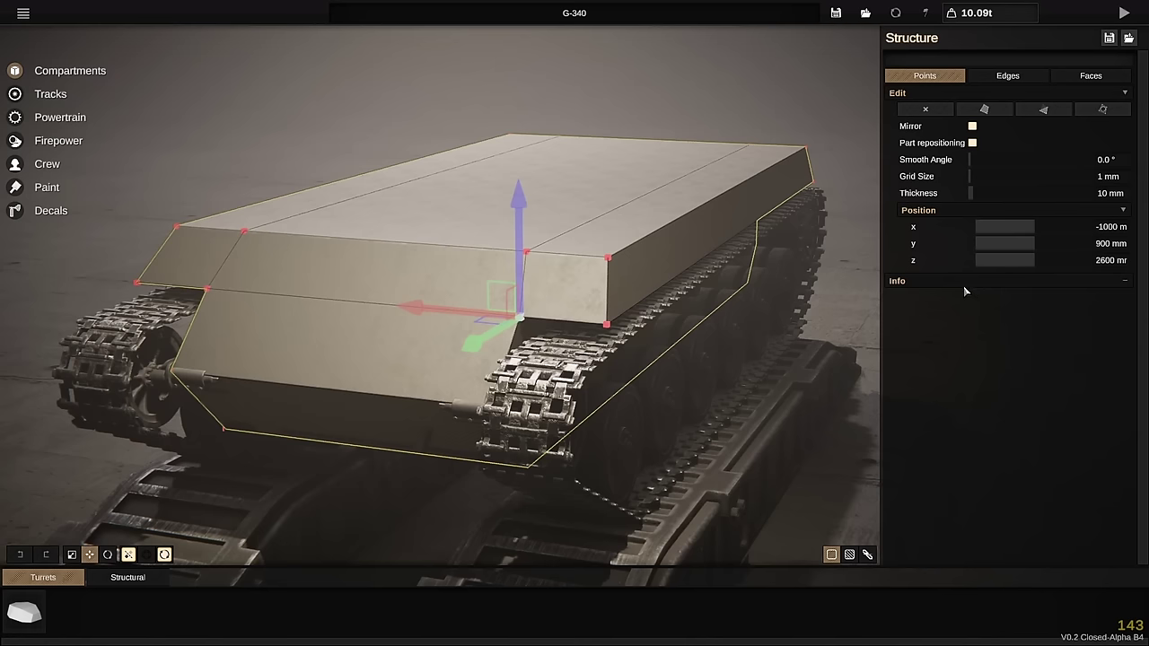
- Expand the structure's info and individually select the upper and lower inner corner points of the upper front plate
{"action": "left_click", "coordinate": [960, 287]}
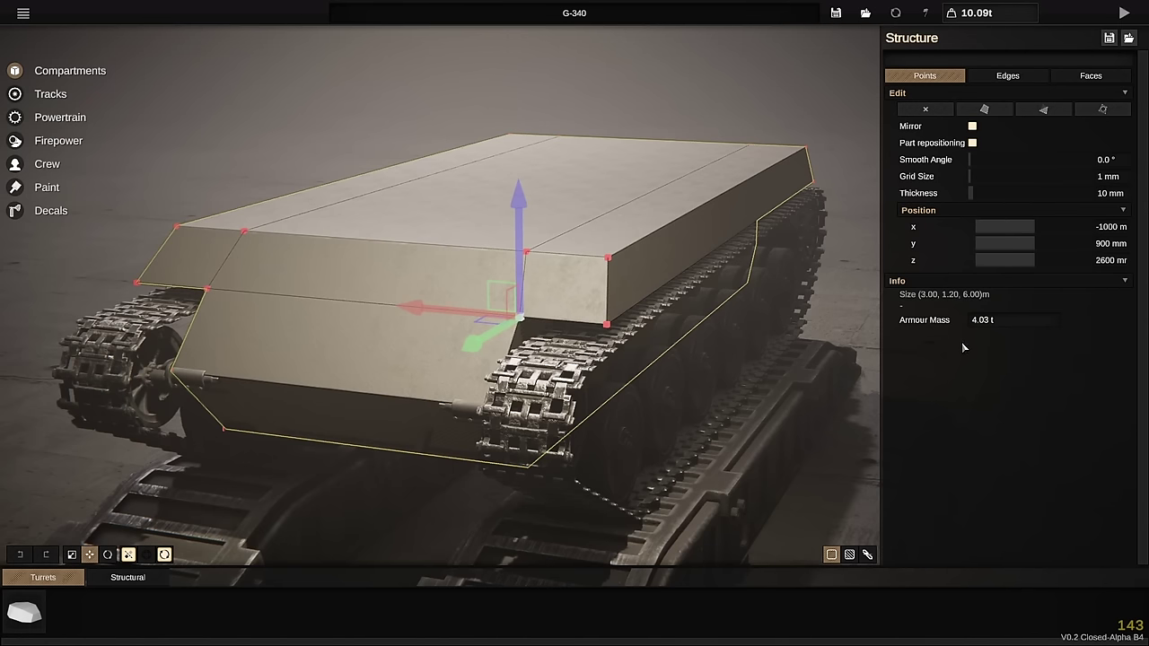
{"action": "right_click", "coordinate": [525, 254]}
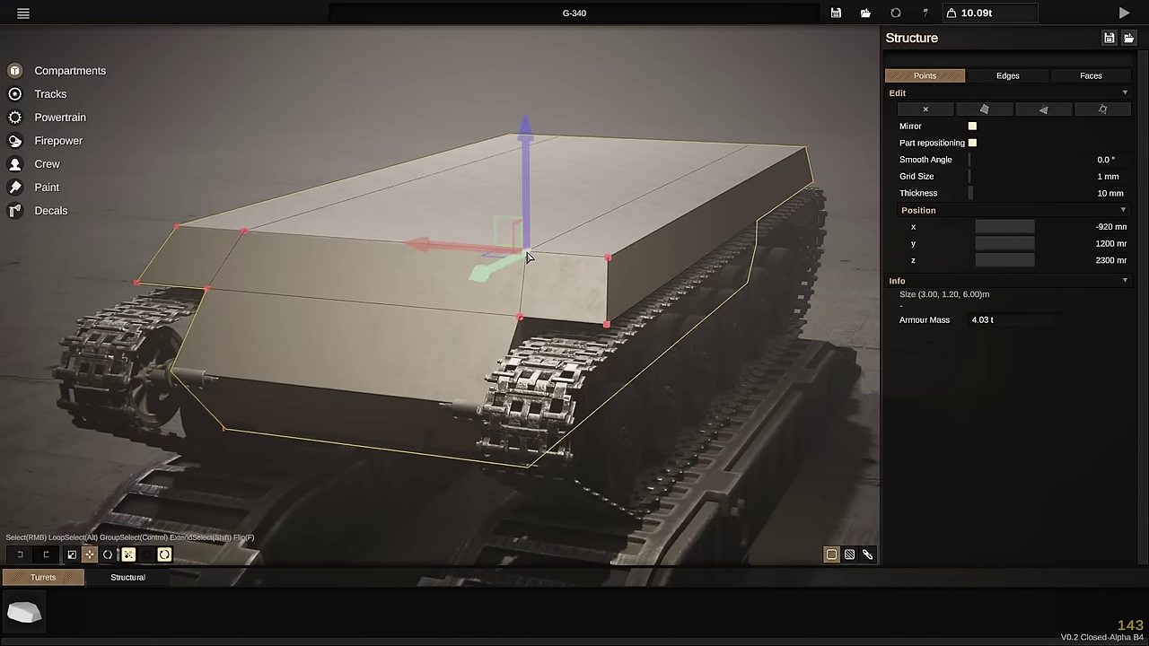
{"action": "right_click", "coordinate": [520, 316]}
{"action": "right_click", "coordinate": [526, 251]}
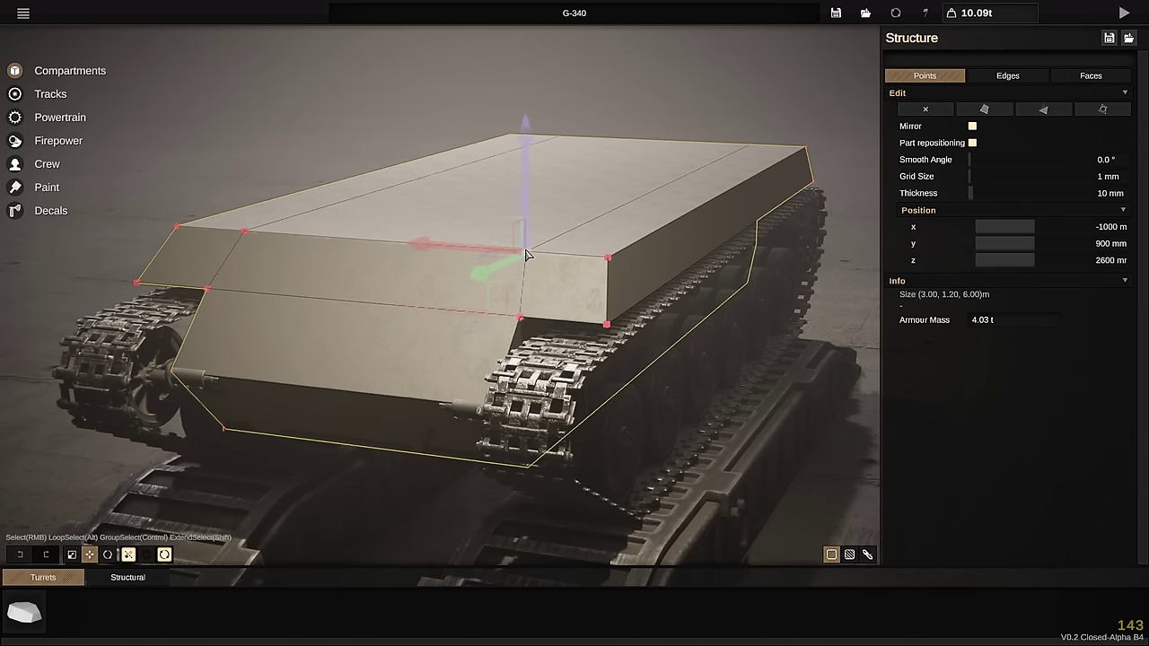
{"action": "right_click", "coordinate": [521, 315]}
- Loop-select hull points through the front plate's inner corner points, including the loop around the top face
{"action": "right_click", "coordinate": [527, 256], "text": "alt"}
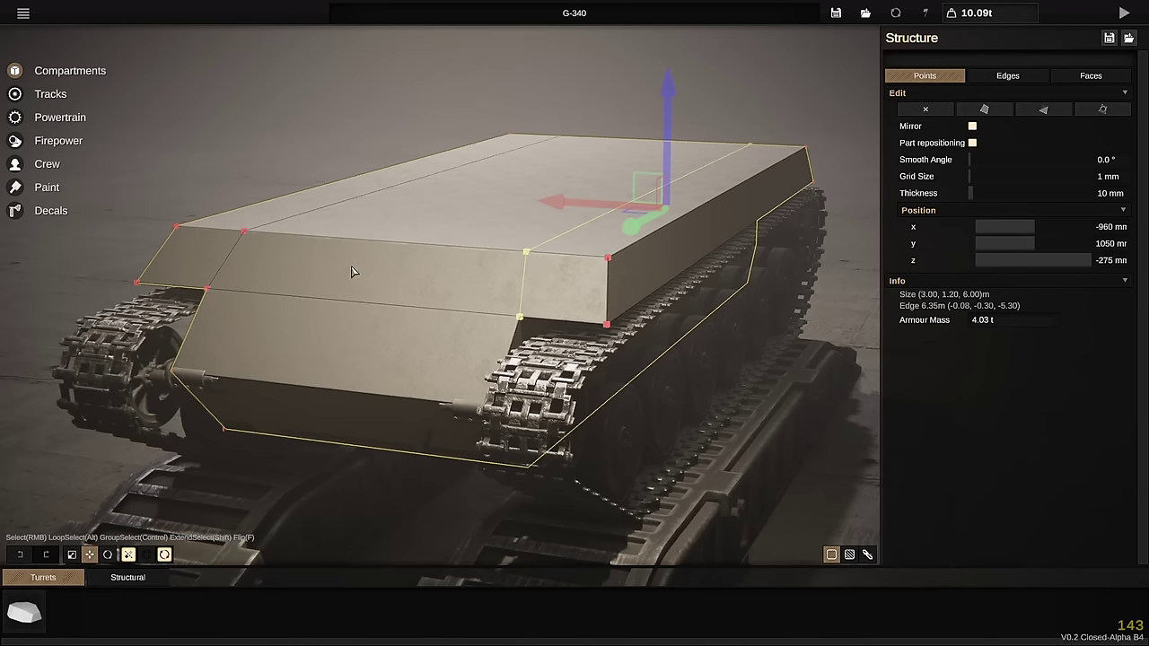
{"action": "right_click", "coordinate": [527, 250], "text": "alt"}
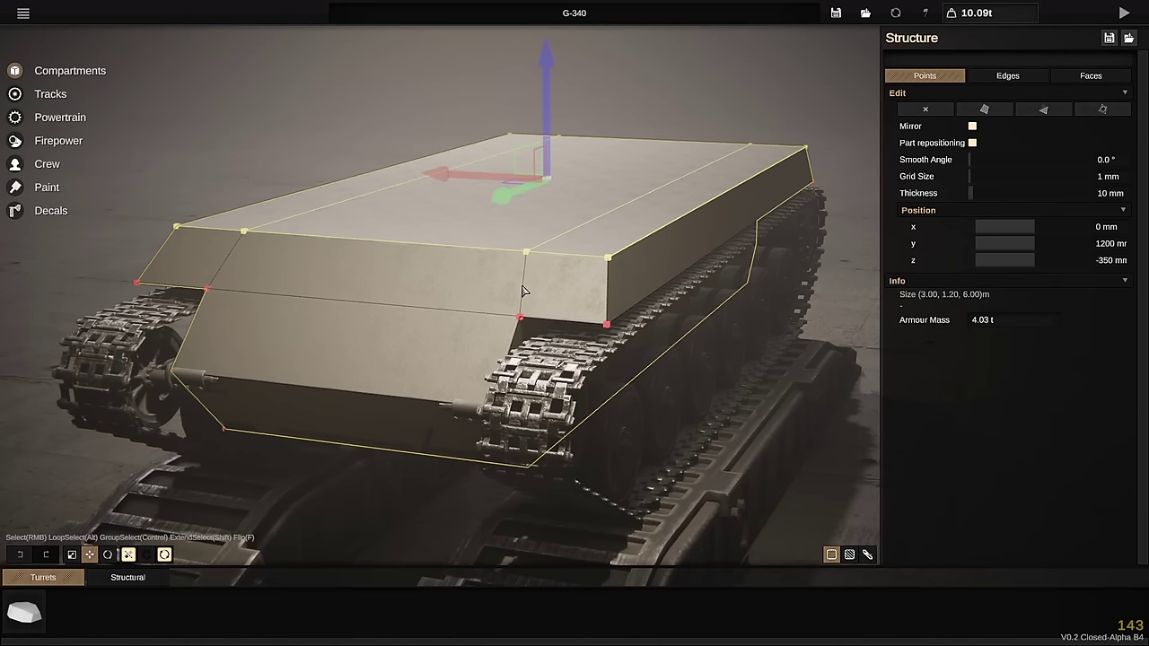
{"action": "right_click", "coordinate": [521, 319], "text": "alt"}
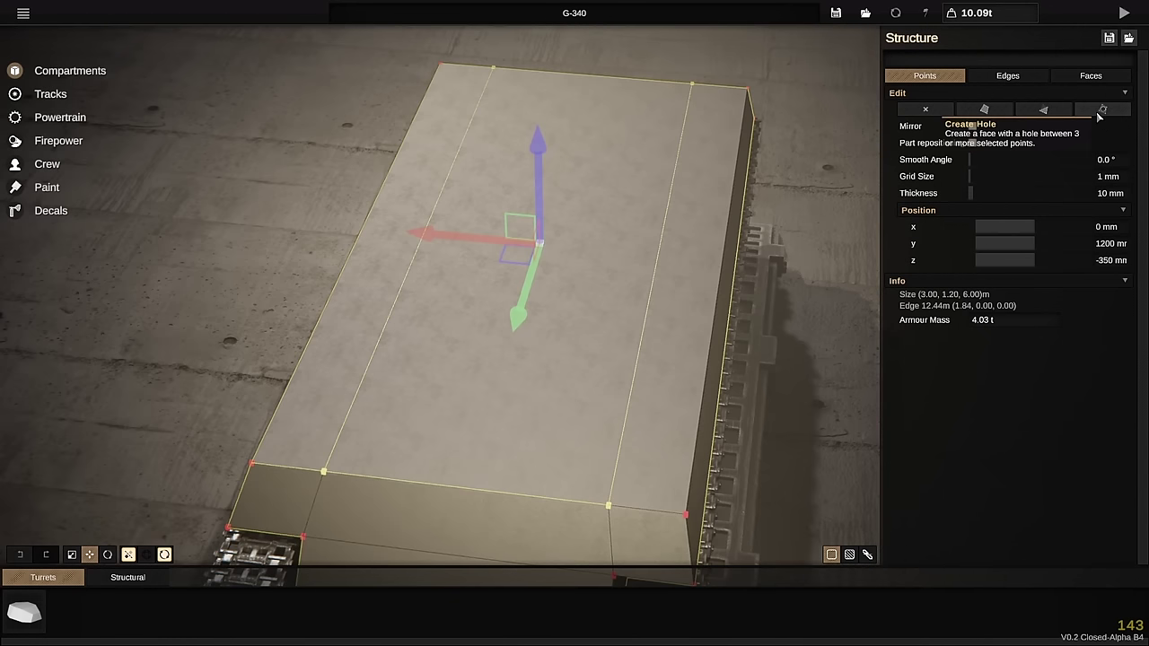
- Create a hole in the hull's top plate between its four inner corner points
{"action": "left_click", "coordinate": [1097, 114]}
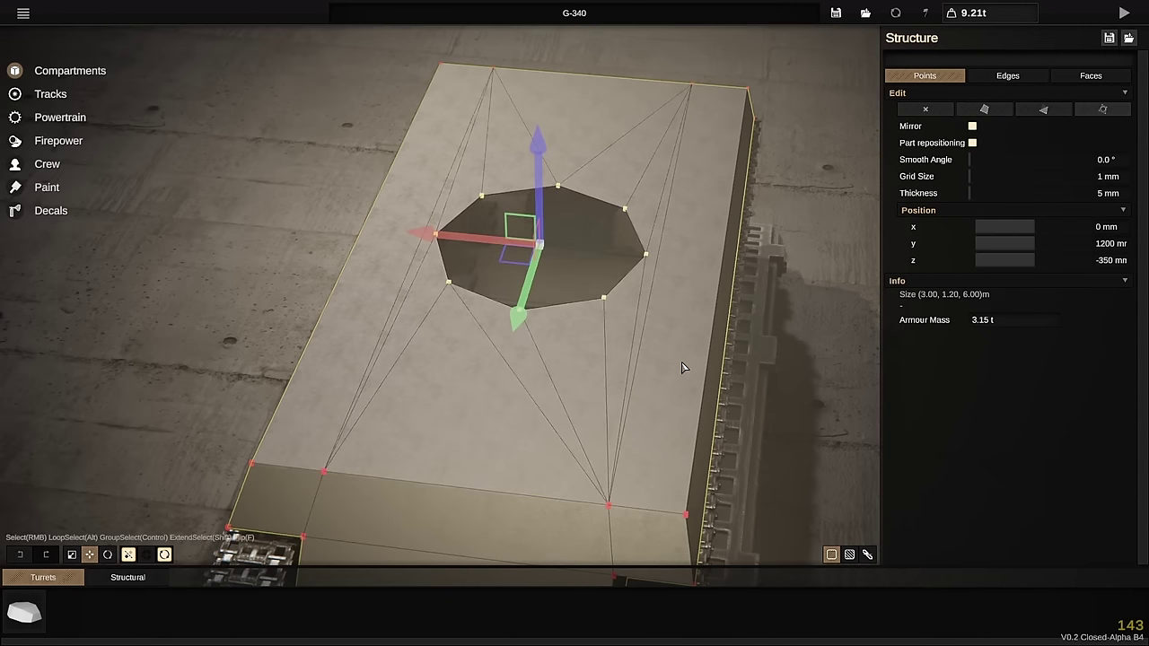
{"action": "scroll", "coordinate": [590, 367], "scroll_direction": "up", "scroll_amount": 2}
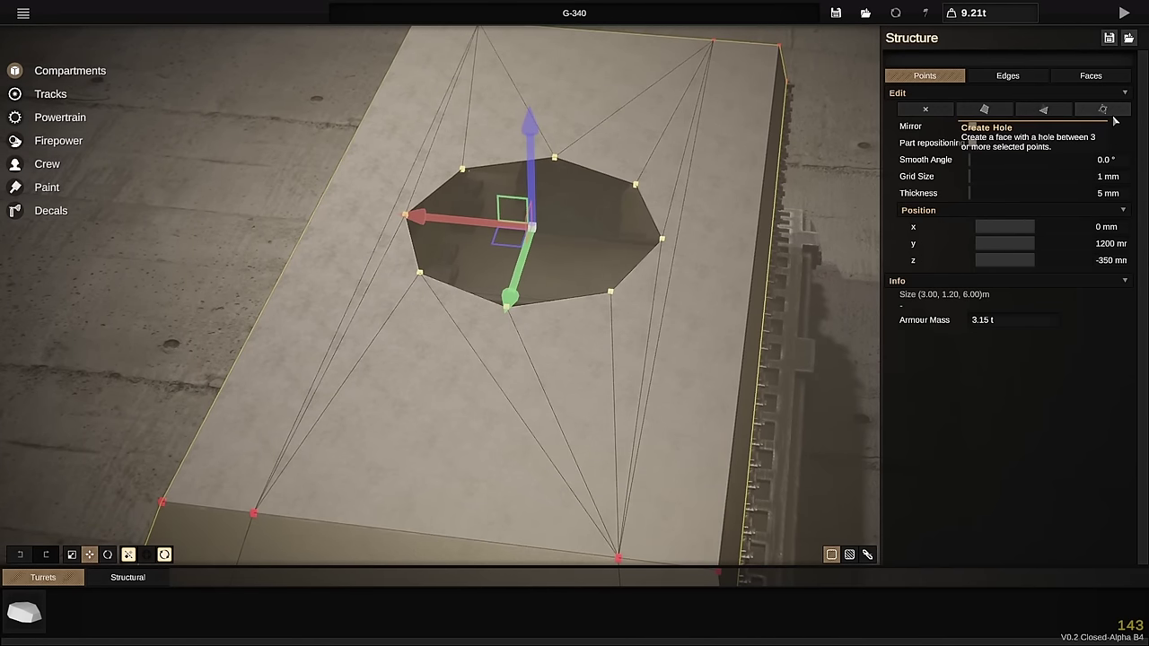
{"action": "left_click", "coordinate": [1113, 118]}
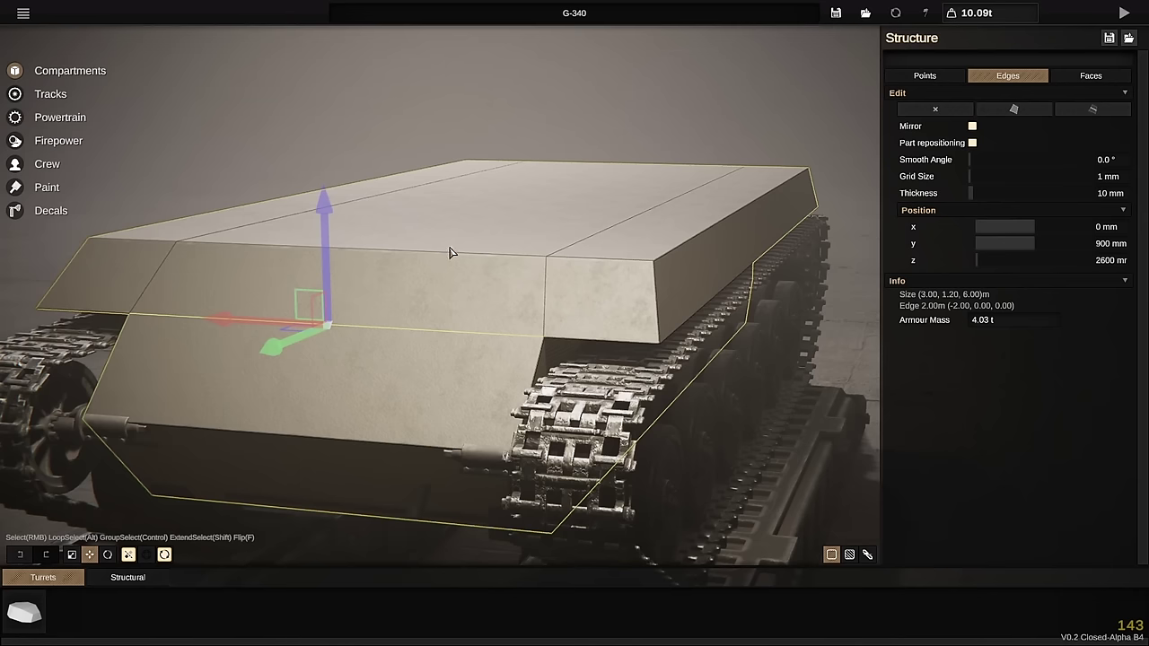
- Select individual hull edges, including the front plate's central top edge and the short top edge above the track
{"action": "right_click", "coordinate": [437, 257]}
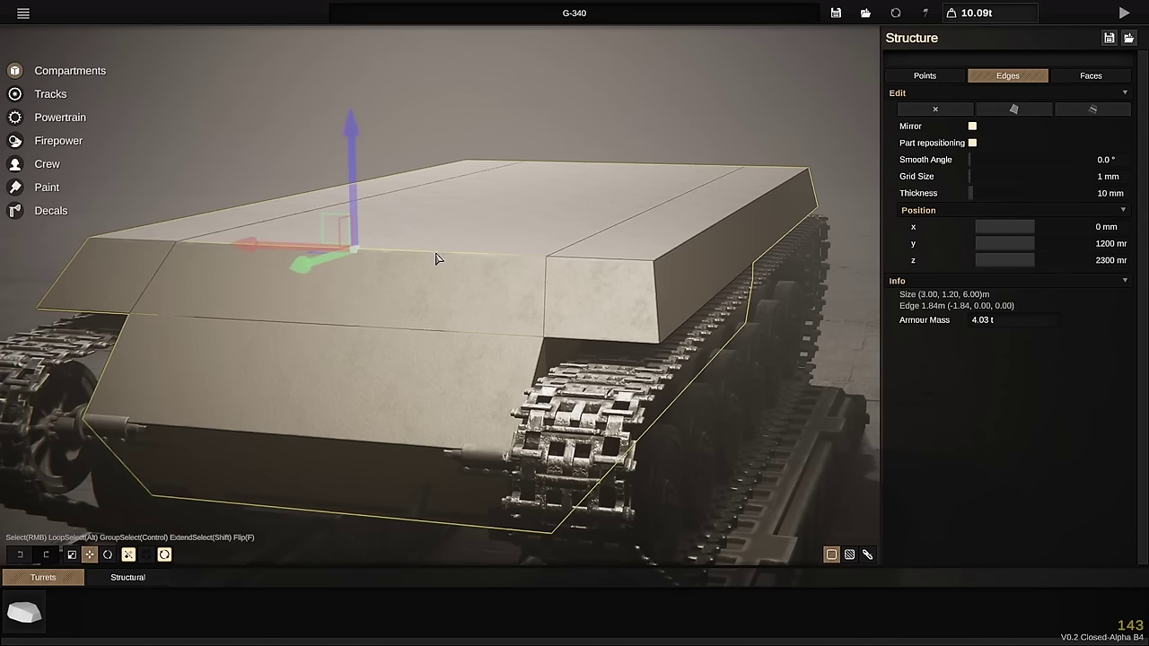
{"action": "right_click", "coordinate": [638, 171]}
{"action": "right_click", "coordinate": [668, 203]}
{"action": "right_click", "coordinate": [686, 244]}
{"action": "right_click", "coordinate": [617, 268]}
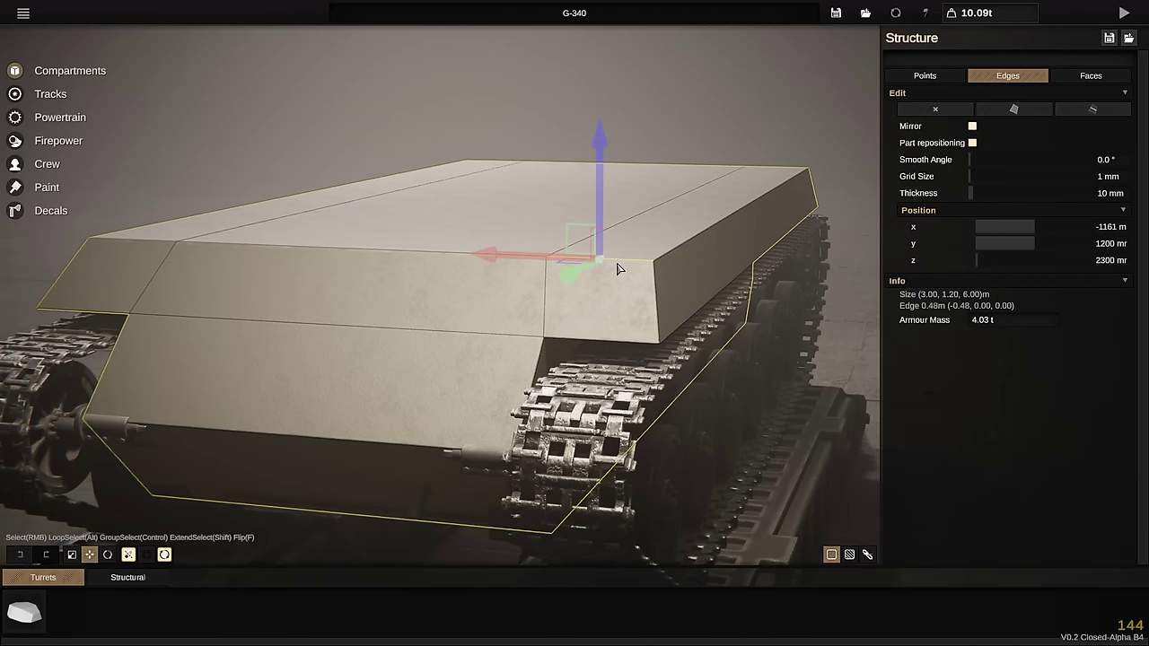
- Loop-select the full-width top edge of the upper front plate, and extend the selection with a group select
{"action": "right_click", "coordinate": [618, 267], "text": "alt"}
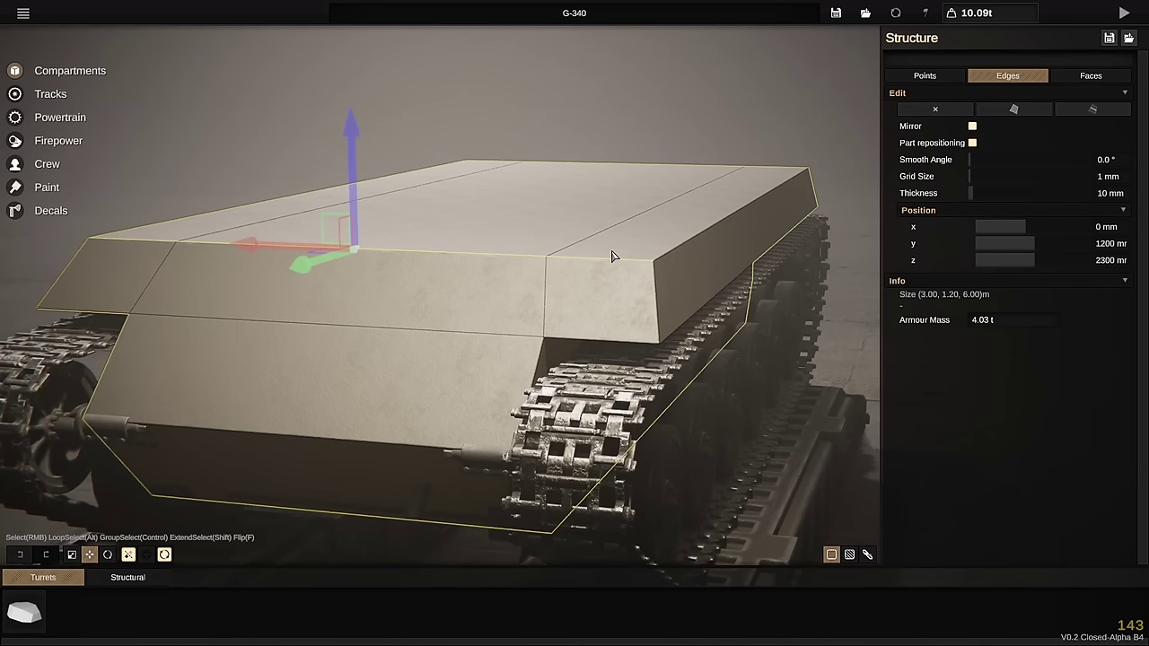
{"action": "right_click", "coordinate": [589, 239]}
{"action": "right_click", "coordinate": [427, 333]}
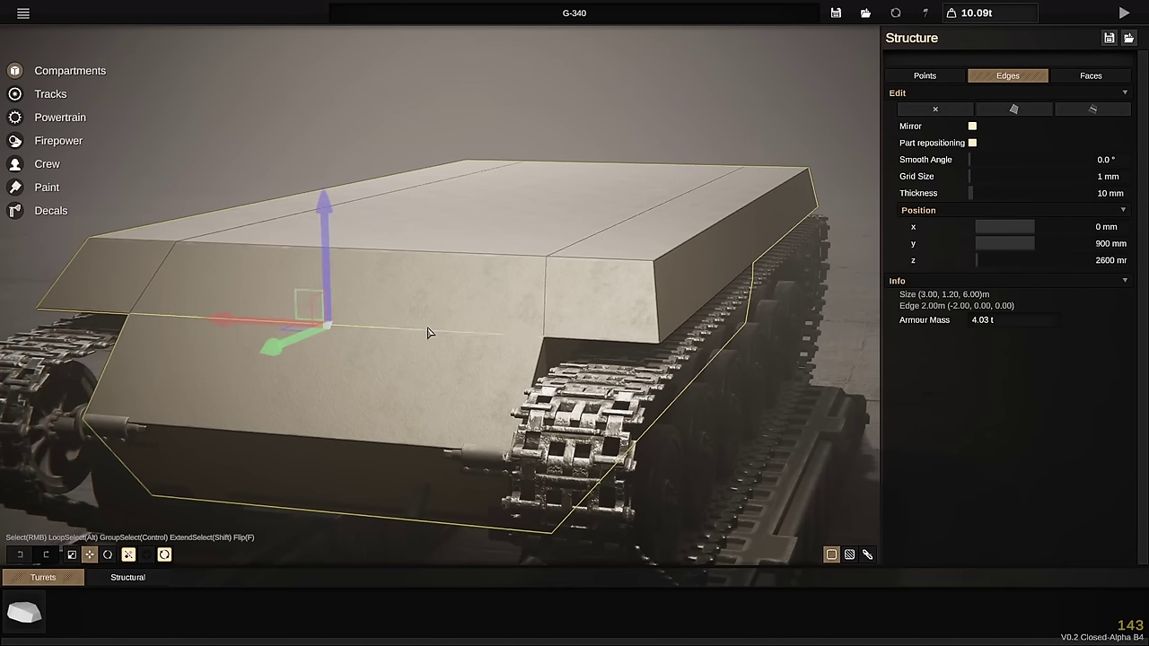
{"action": "right_click", "coordinate": [470, 254], "text": "alt"}
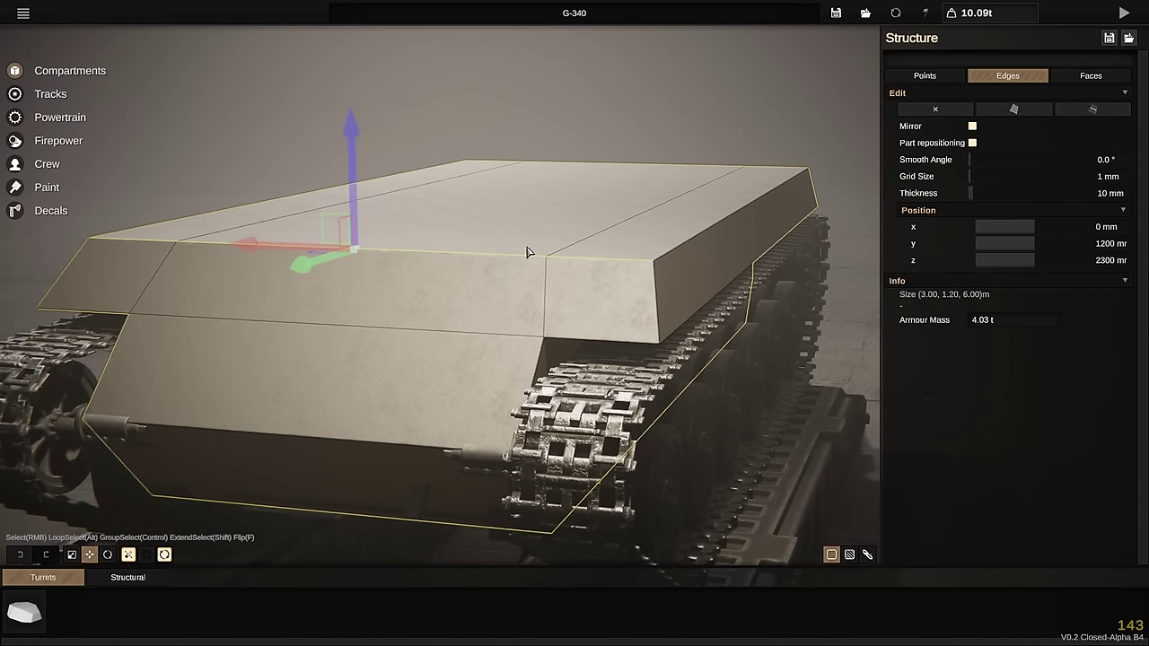
{"action": "right_click", "coordinate": [566, 256], "text": "ctrl"}
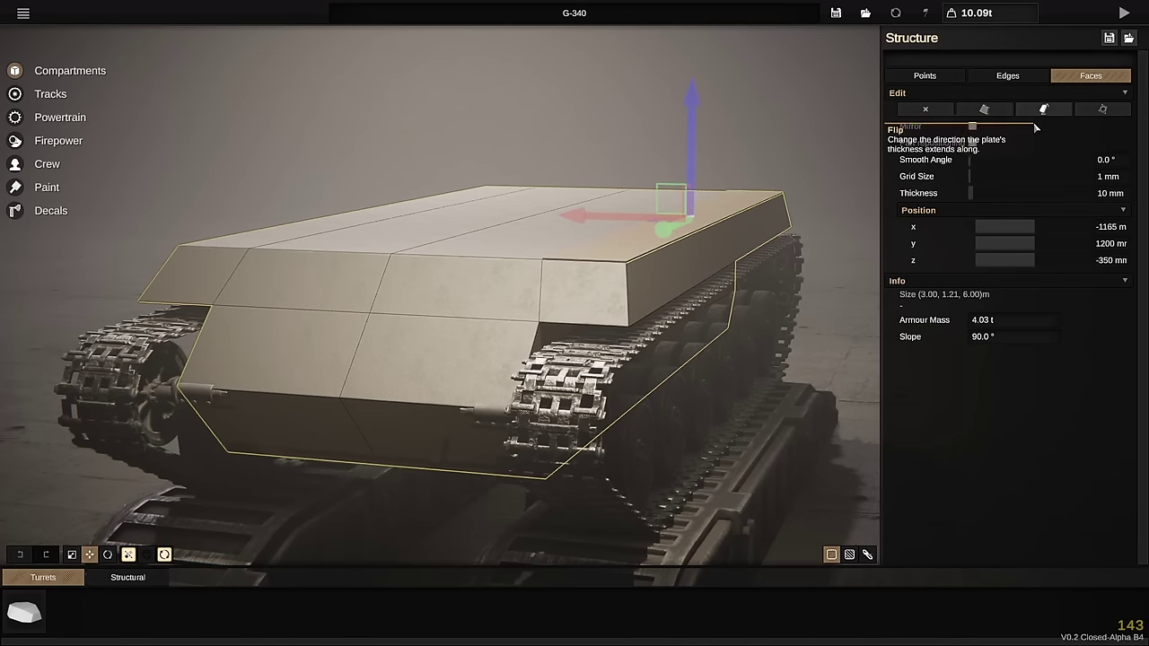
- Set the thickness of the hull's outer top face to 200 mm
{"action": "left_click_drag", "start_coordinate": [971, 193], "coordinate": [1072, 197]}
{"action": "left_click_drag", "start_coordinate": [251, 268], "coordinate": [472, 298]}
{"action": "scroll", "coordinate": [471, 285], "scroll_direction": "up", "scroll_amount": 3}
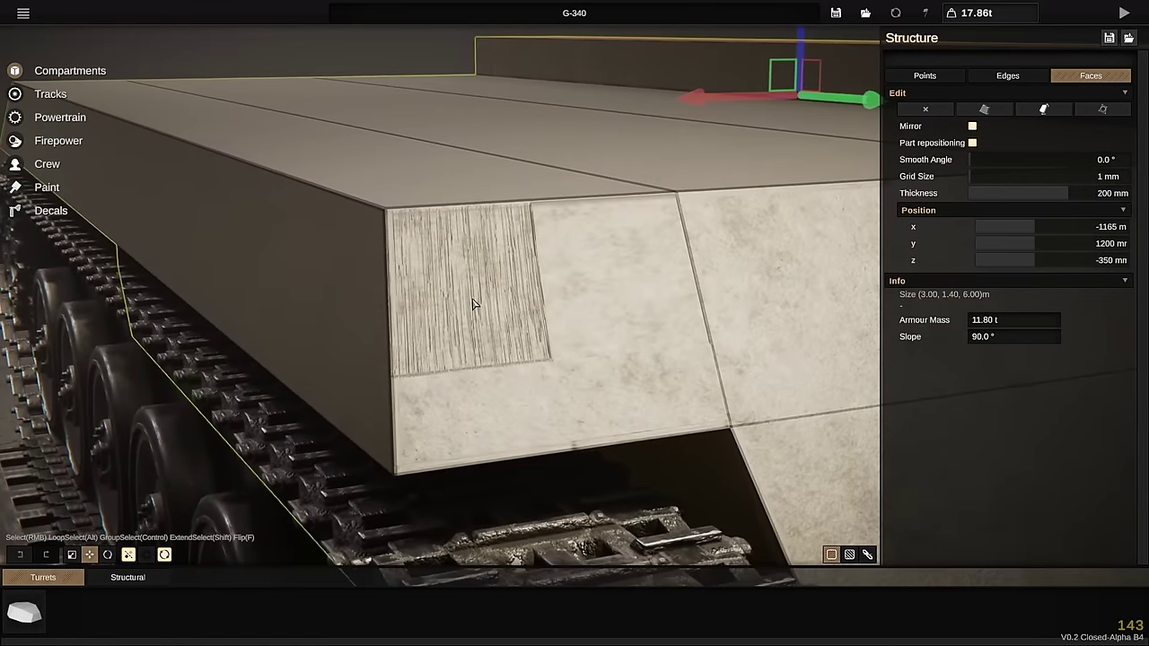
- Flip the thickness direction of the opposite outer top face so the plate extends upward
{"action": "right_click", "coordinate": [452, 182]}
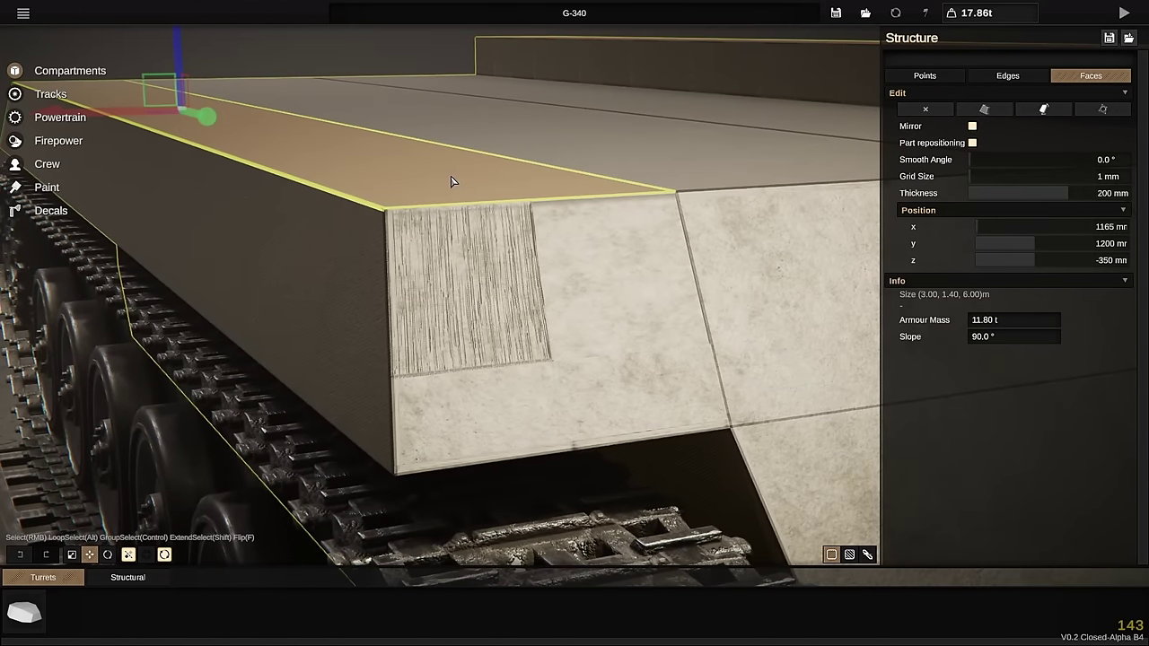
{"action": "left_click", "coordinate": [1053, 112]}
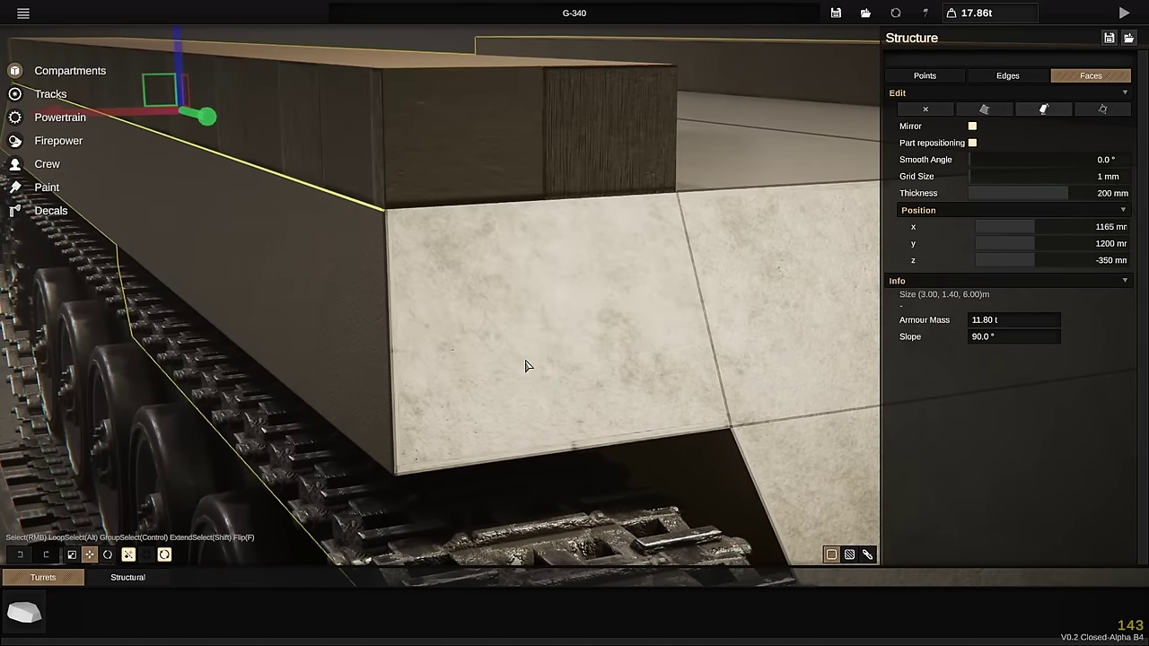
- Extrude the front face of the side sponson above the track forward, past the hull's front plate
{"action": "scroll", "coordinate": [526, 367], "scroll_direction": "down", "scroll_amount": 3}
{"action": "left_click_drag", "start_coordinate": [554, 272], "coordinate": [540, 296]}
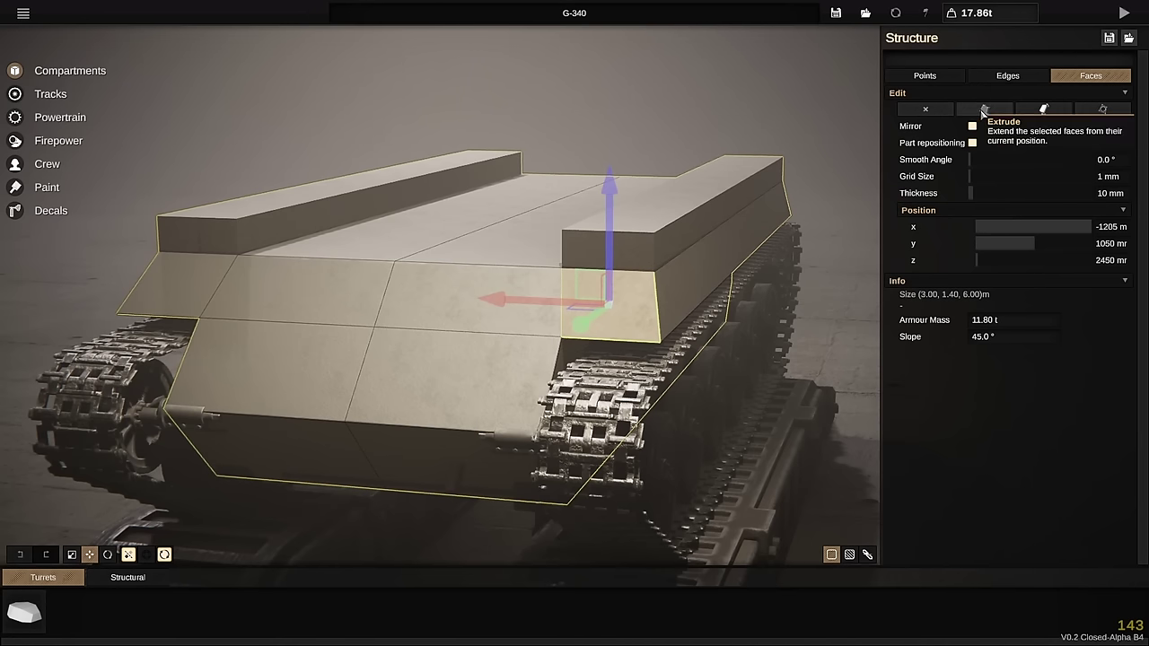
{"action": "left_click", "coordinate": [984, 111]}
{"action": "left_click_drag", "start_coordinate": [729, 205], "coordinate": [553, 242]}
{"action": "left_click_drag", "start_coordinate": [333, 372], "coordinate": [229, 408]}
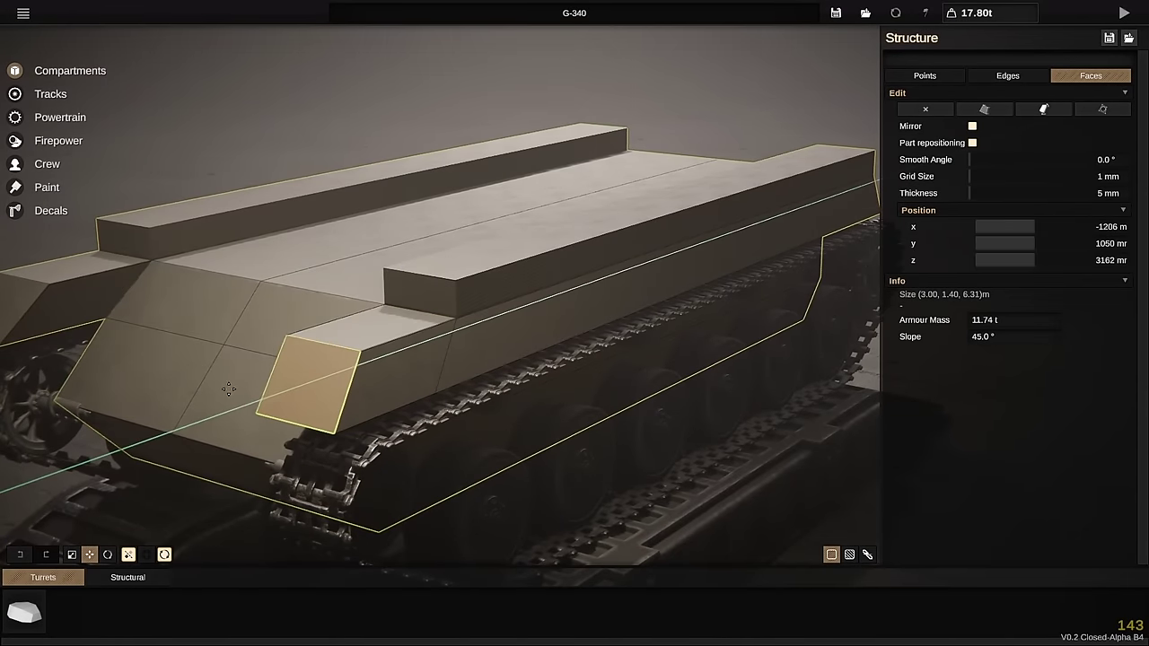
- Extrude the top front edge of the extended sponson upward into a new face
{"action": "left_click", "coordinate": [1015, 79]}
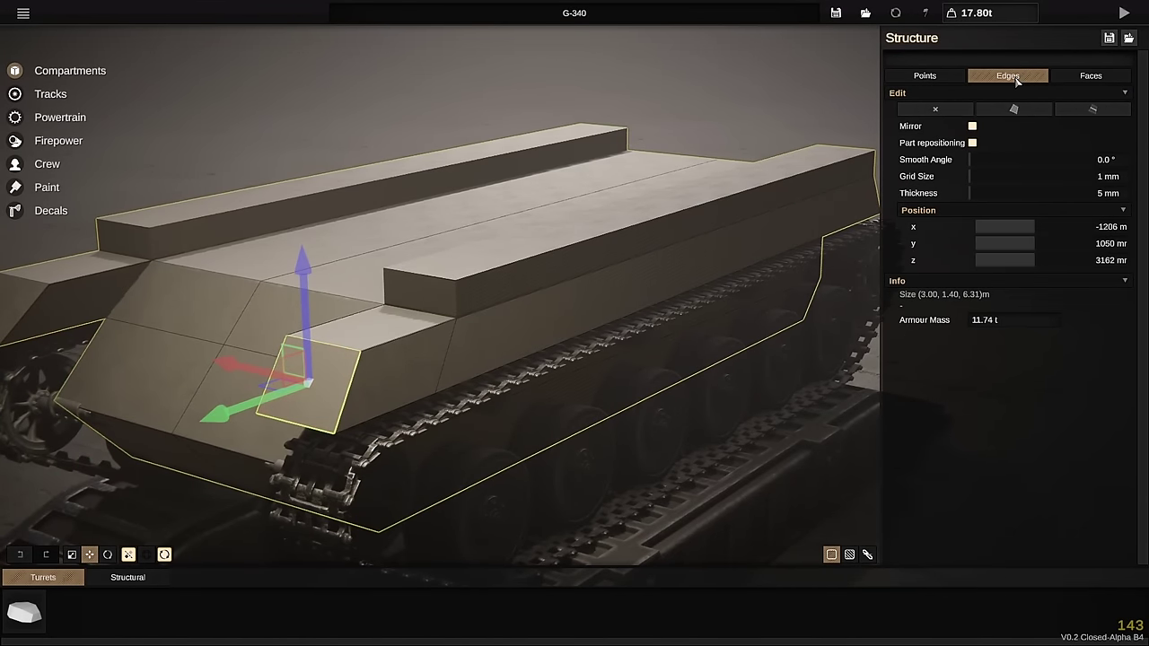
{"action": "right_click", "coordinate": [339, 343]}
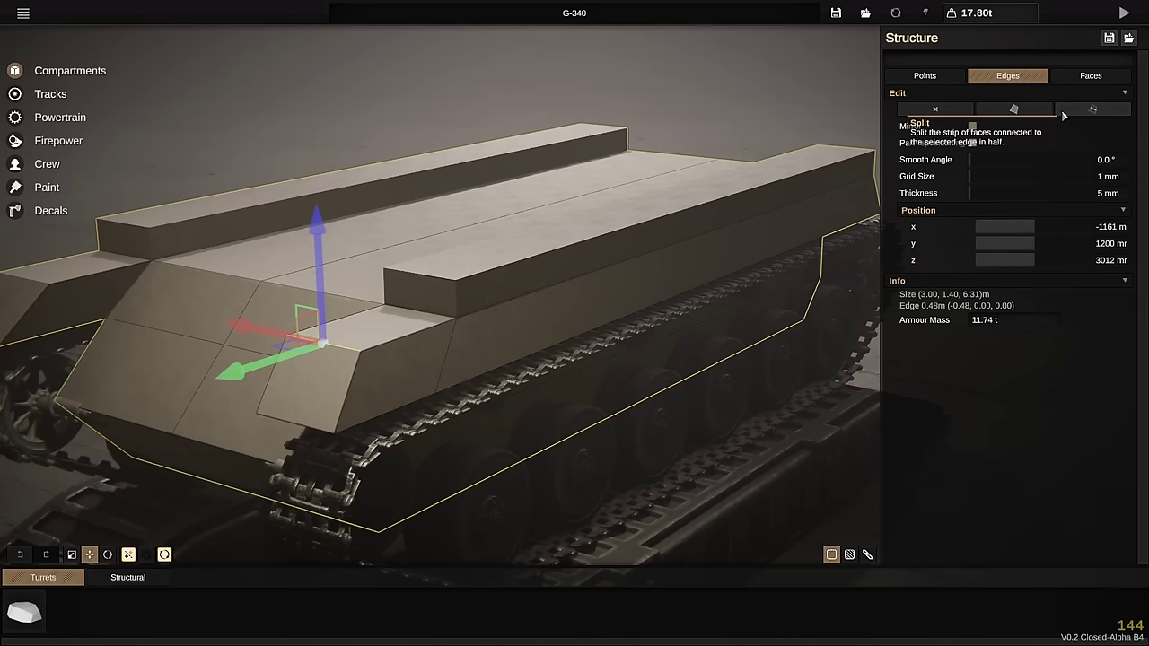
{"action": "left_click_drag", "start_coordinate": [475, 252], "coordinate": [475, 252]}
{"action": "left_click", "coordinate": [467, 221]}
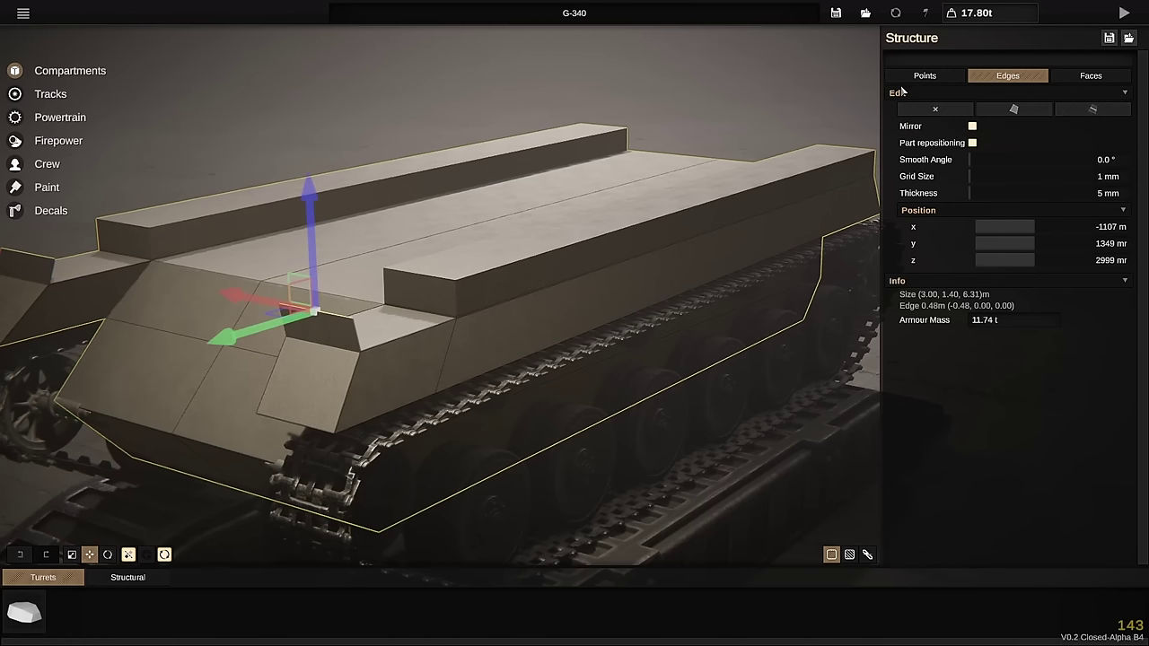
- Extrude the upper outer corner point of the new face upward, and extend the point selection to its neighbours
{"action": "left_click", "coordinate": [906, 80]}
{"action": "right_click", "coordinate": [350, 318]}
{"action": "key", "text": "e"}
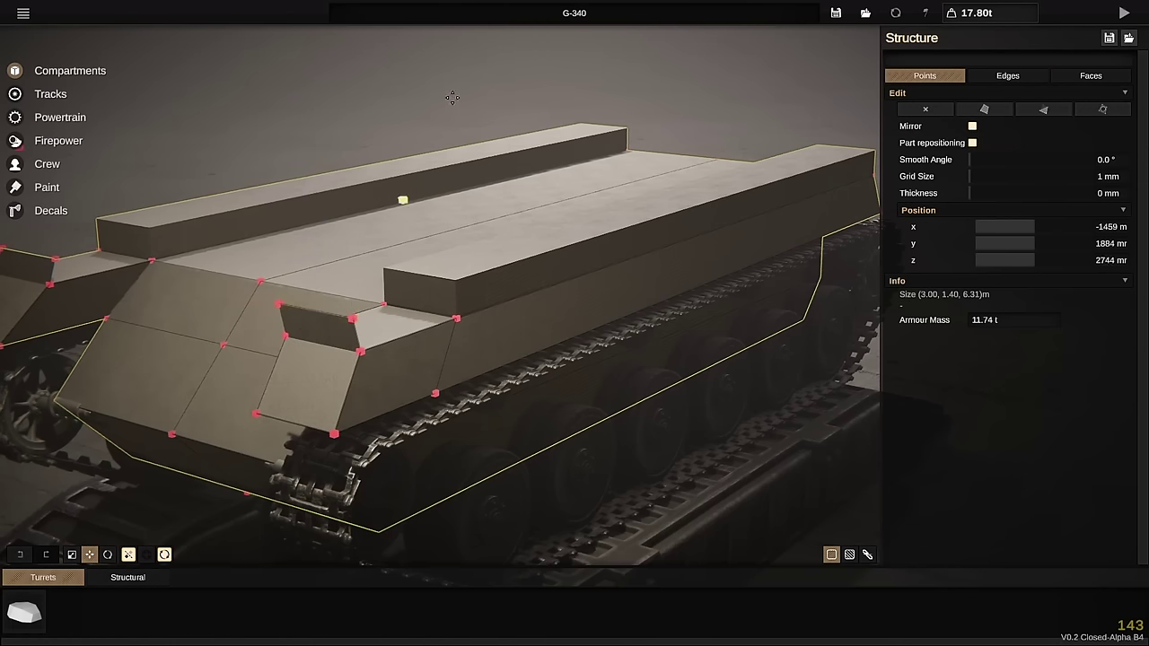
{"action": "left_click", "coordinate": [455, 97]}
{"action": "right_click", "coordinate": [350, 320], "text": "shift"}
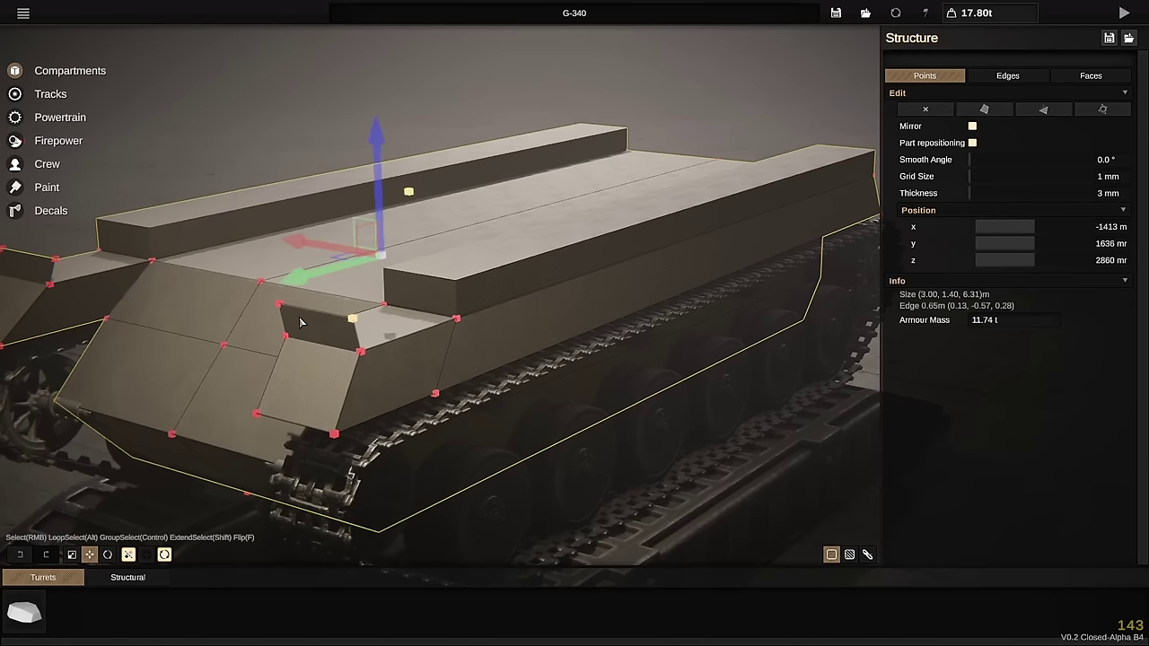
{"action": "right_click", "coordinate": [296, 321], "text": "shift"}
{"action": "right_click", "coordinate": [295, 321]}
{"action": "right_click", "coordinate": [290, 303]}
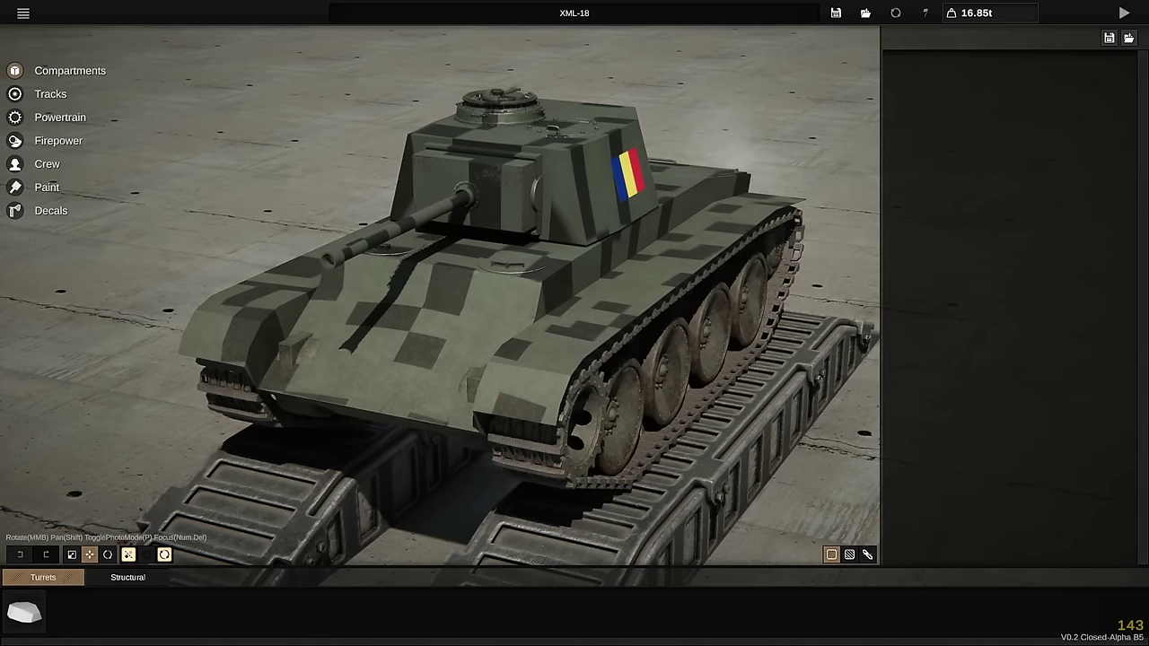
- Delete the camouflaged turret's roof face, and remove the cupola and hatch to expose the crew
{"action": "right_click", "coordinate": [560, 111]}
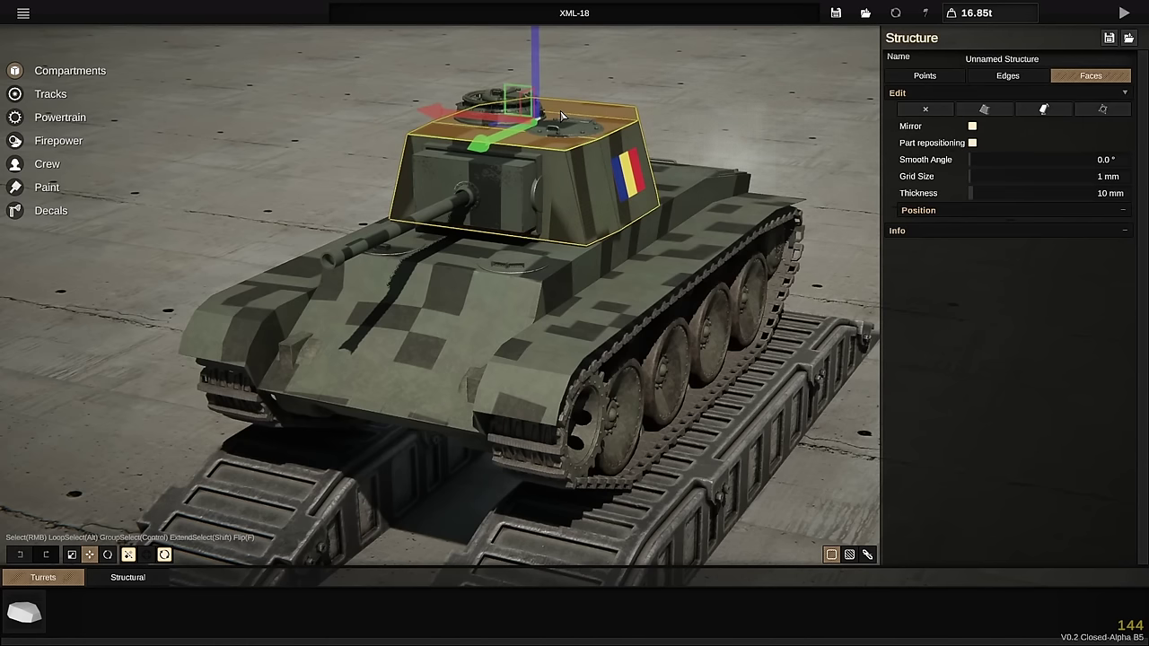
{"action": "key", "text": "Delete"}
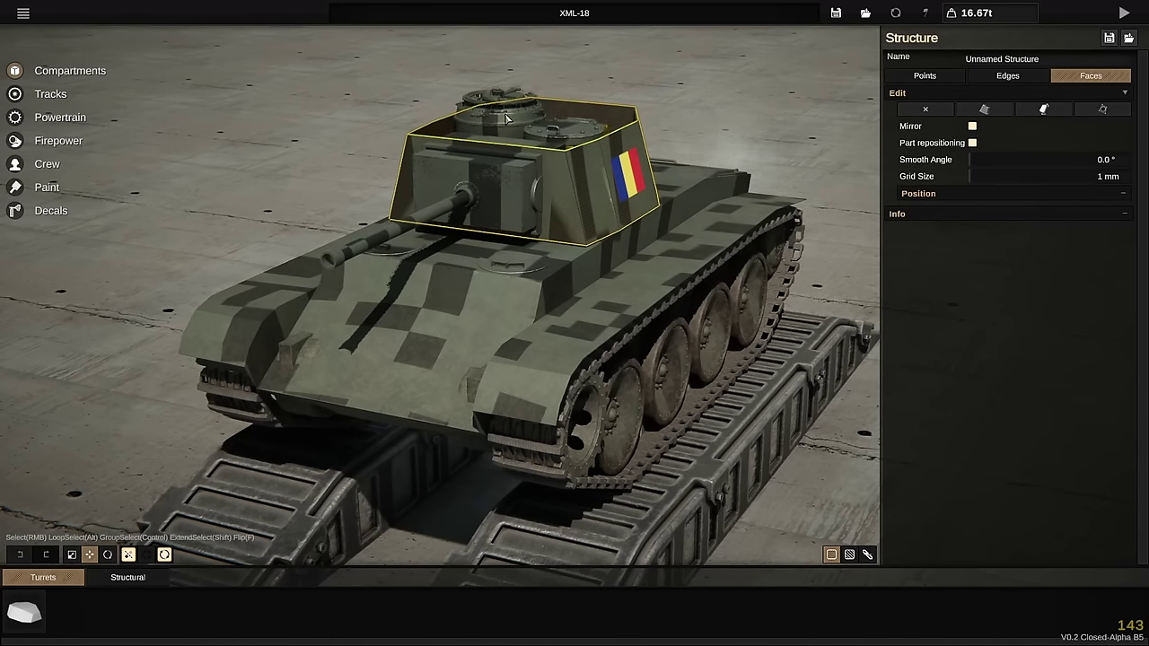
{"action": "right_click", "coordinate": [518, 118]}
{"action": "left_click_drag", "start_coordinate": [532, 118], "coordinate": [476, 235]}
{"action": "scroll", "coordinate": [476, 235], "scroll_direction": "up", "scroll_amount": 2}
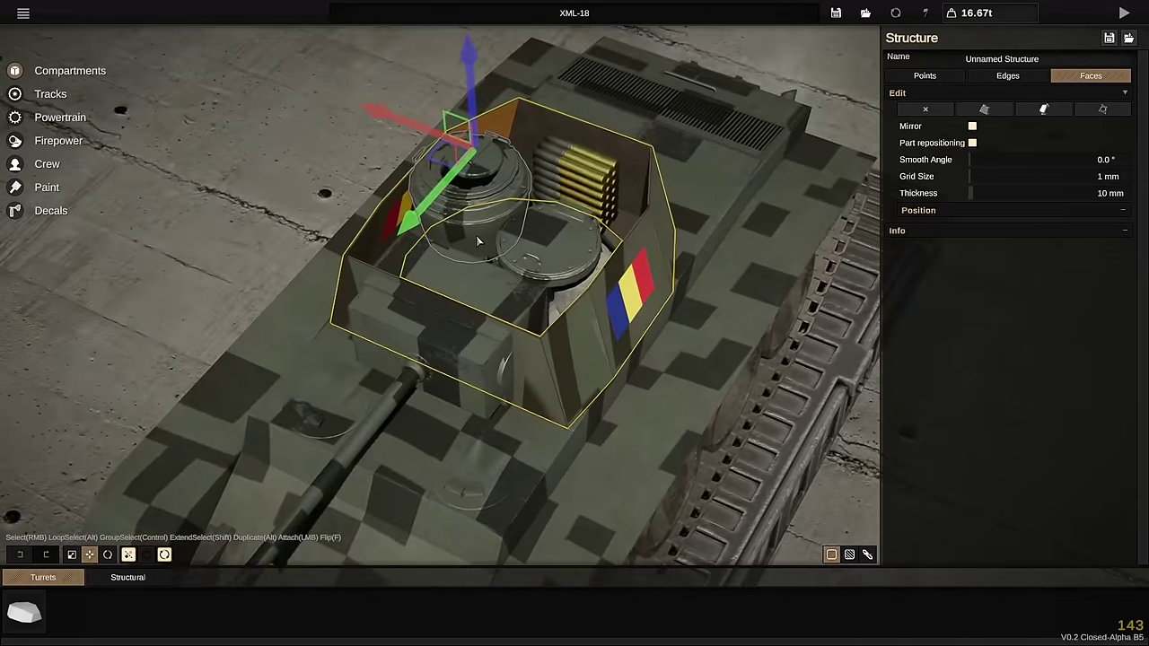
{"action": "right_click", "coordinate": [478, 240]}
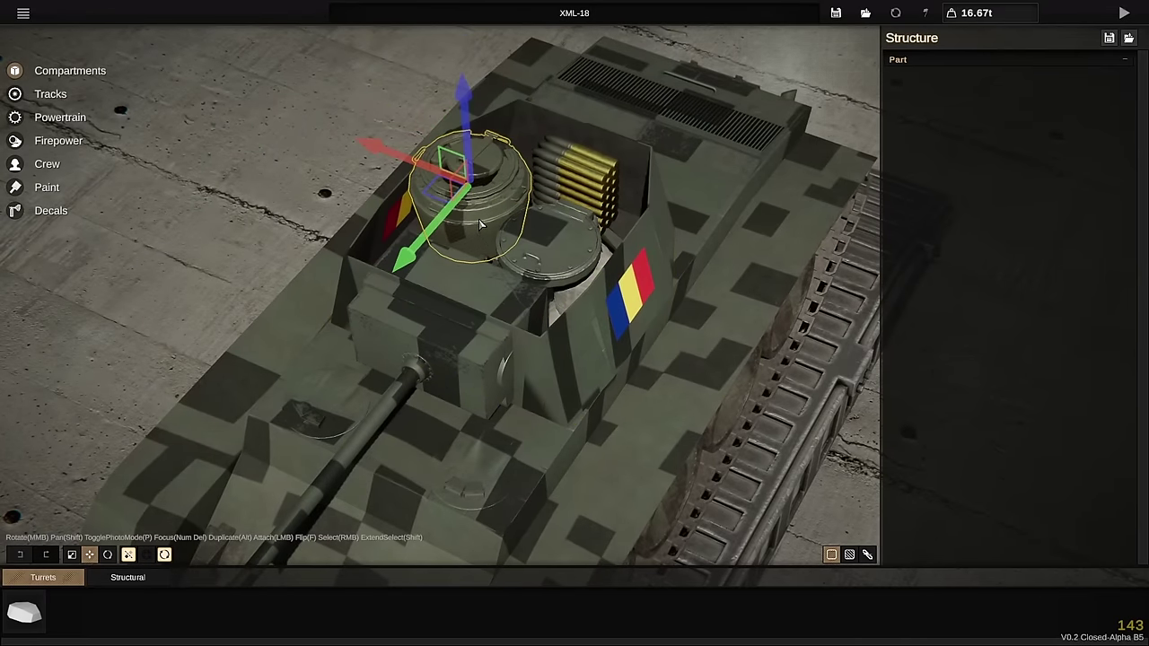
{"action": "left_click", "coordinate": [478, 219]}
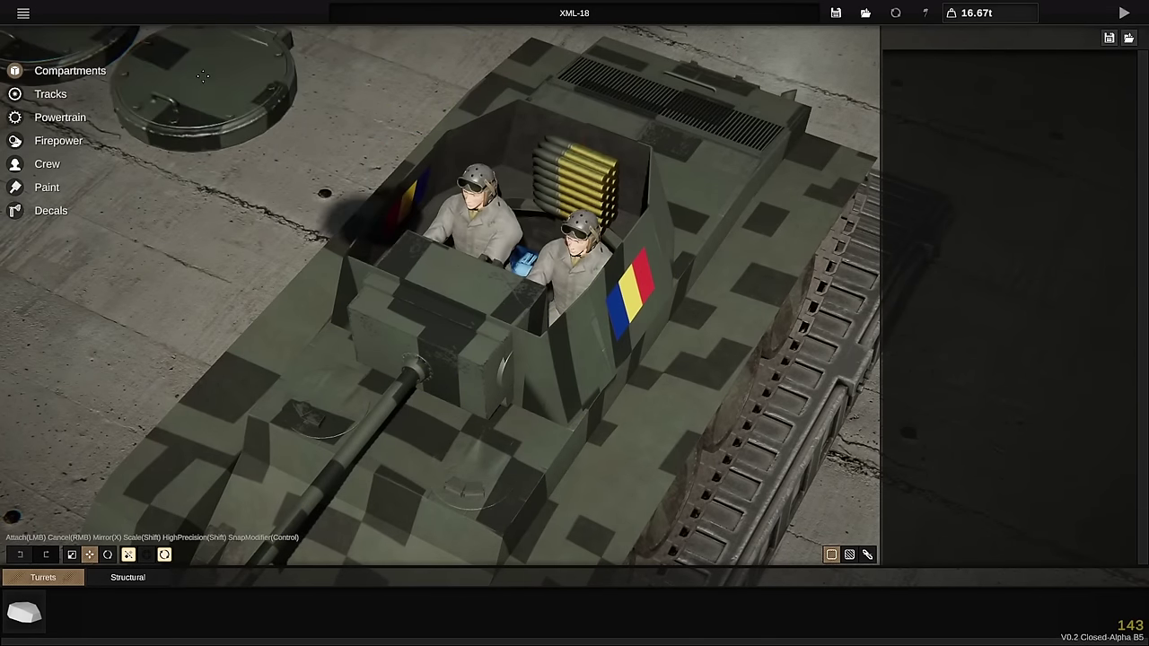
{"action": "right_click", "coordinate": [203, 77]}
- Adjust the sit height of the loader's crew seat in the open turret and check it from the front
{"action": "left_click_drag", "start_coordinate": [192, 151], "coordinate": [1110, 279]}
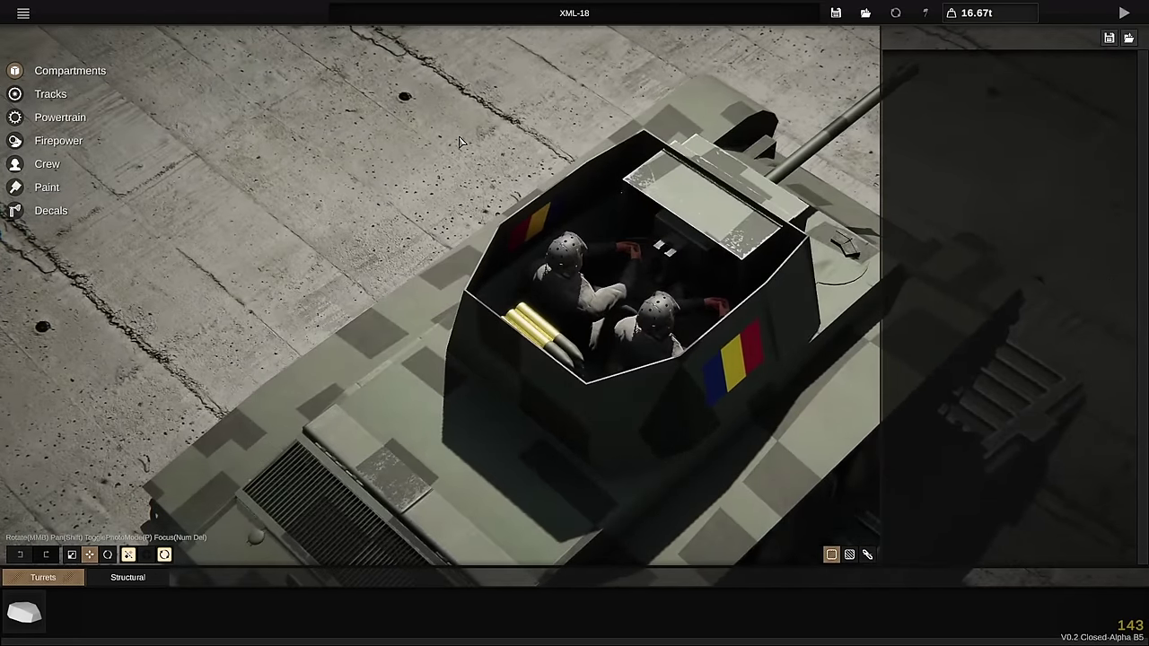
{"action": "left_click_drag", "start_coordinate": [460, 142], "coordinate": [868, 405]}
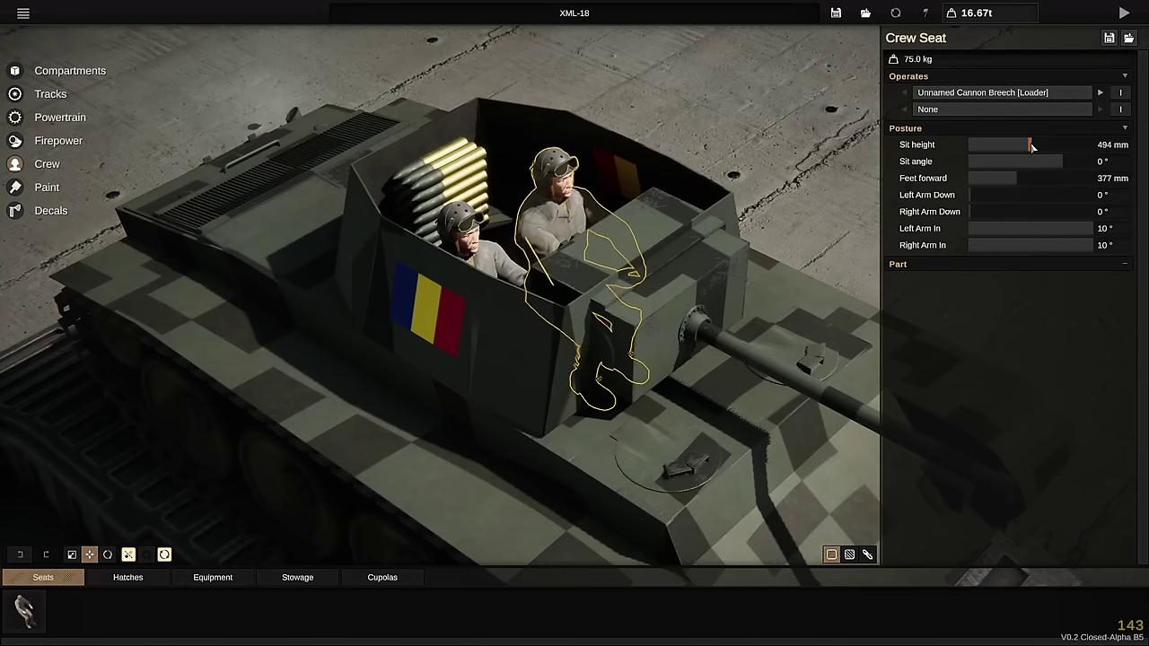
{"action": "left_click_drag", "start_coordinate": [1031, 147], "coordinate": [1041, 157]}
{"action": "left_click_drag", "start_coordinate": [784, 176], "coordinate": [585, 75]}
{"action": "left_click", "coordinate": [771, 160]}
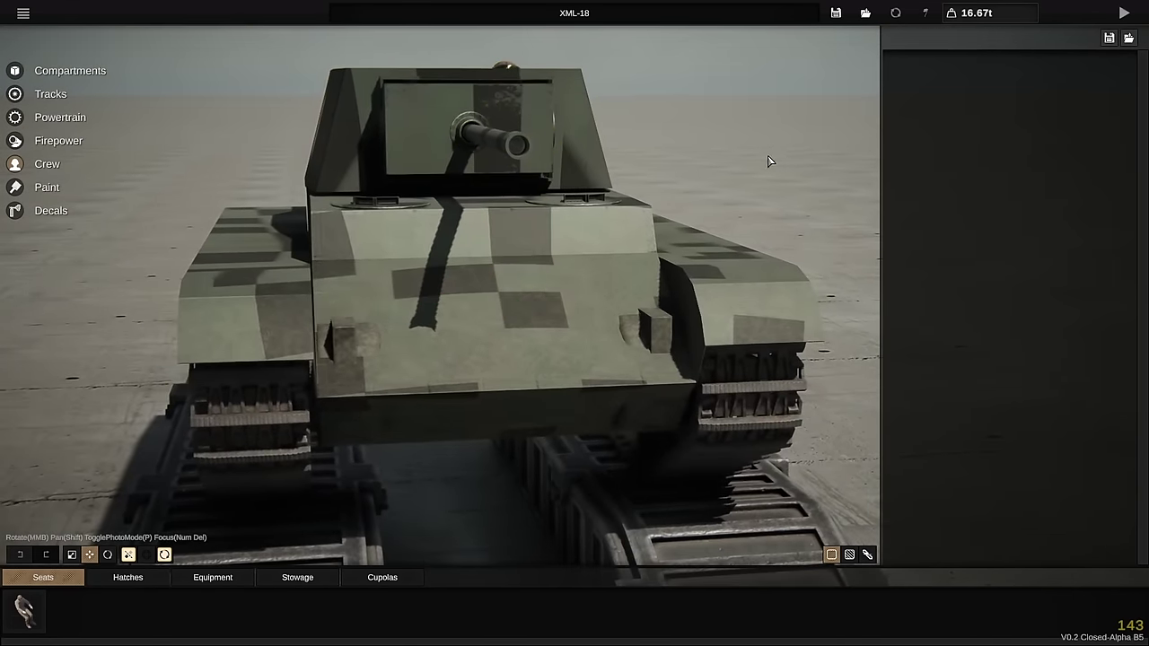
{"action": "left_click_drag", "start_coordinate": [767, 162], "coordinate": [708, 162]}
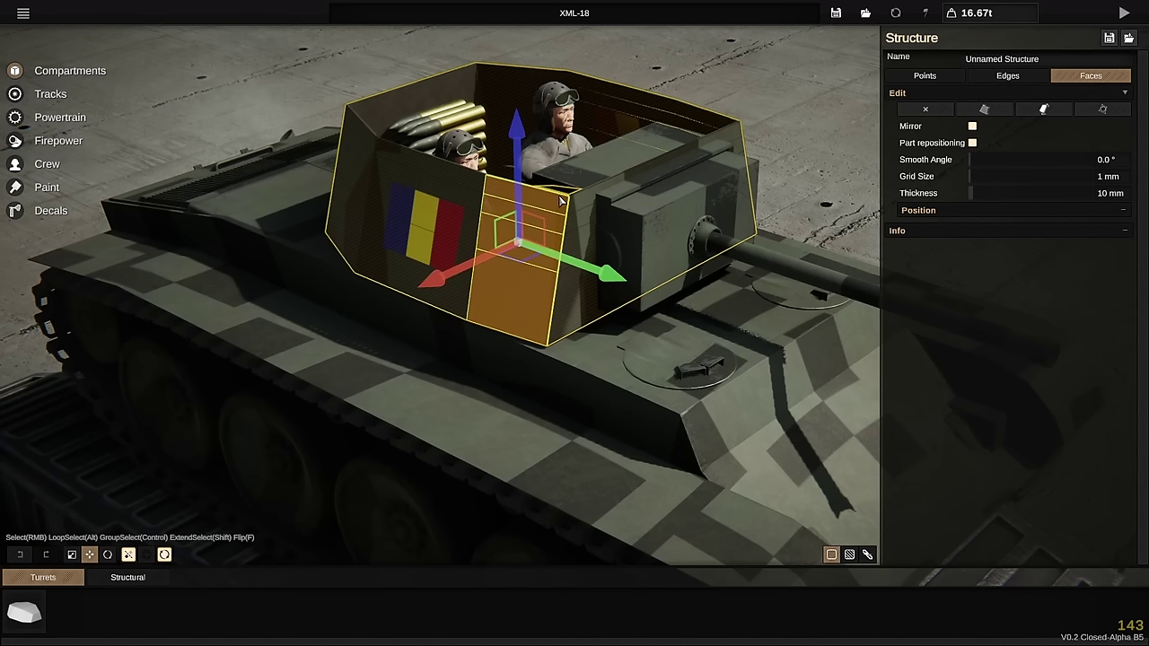
- Loop-select the uppermost band of faces around the turret rim and set its thickness to 85 mm
{"action": "right_click", "coordinate": [567, 205], "text": "alt"}
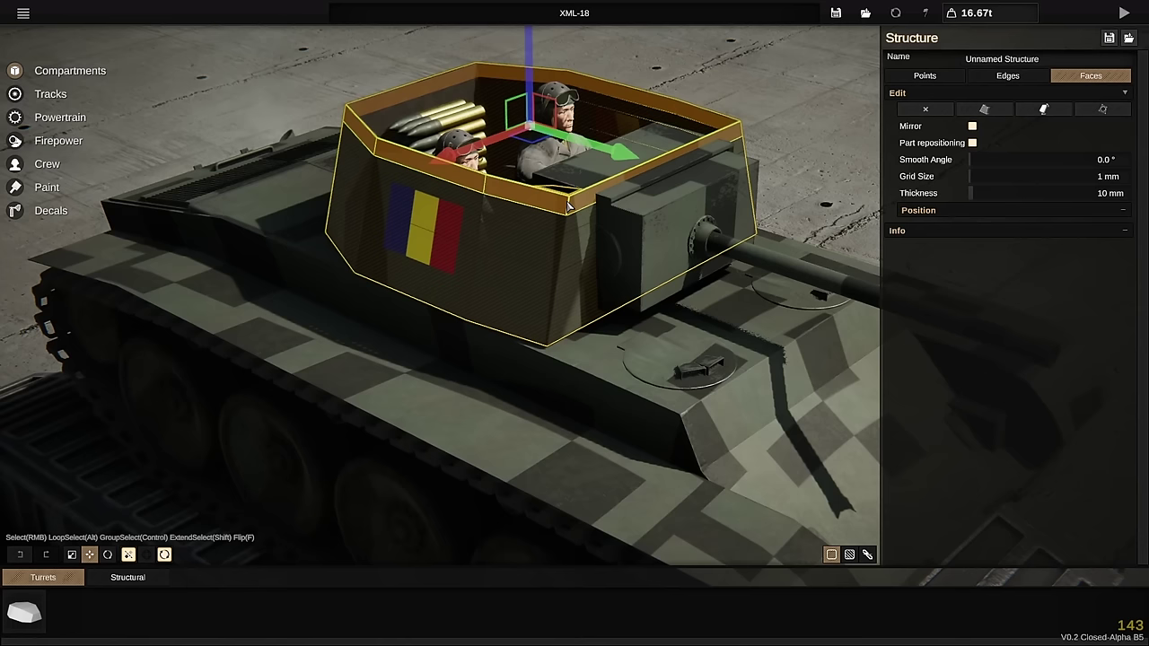
{"action": "left_click_drag", "start_coordinate": [978, 201], "coordinate": [1001, 203]}
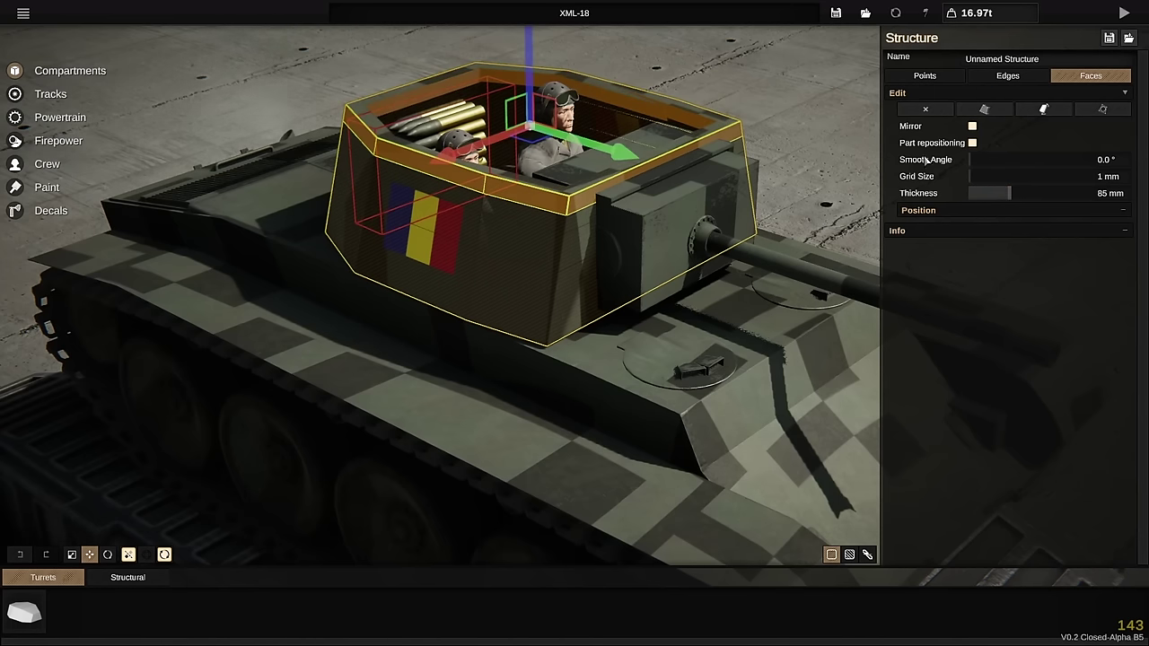
{"action": "scroll", "coordinate": [755, 79], "scroll_direction": "down", "scroll_amount": 1}
{"action": "left_click", "coordinate": [755, 78]}
{"action": "left_click_drag", "start_coordinate": [755, 78], "coordinate": [755, 94]}
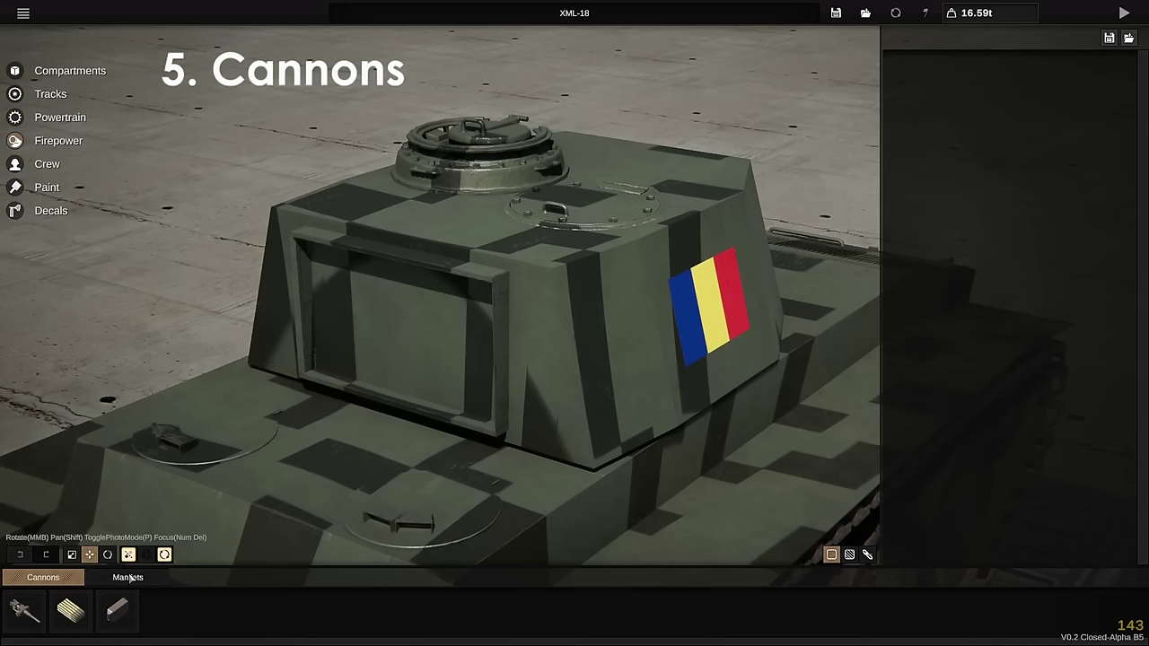
- Browse the cannon and mantlet parts, and mount a cannon in the recess of the turret's front plate
{"action": "left_click", "coordinate": [128, 577]}
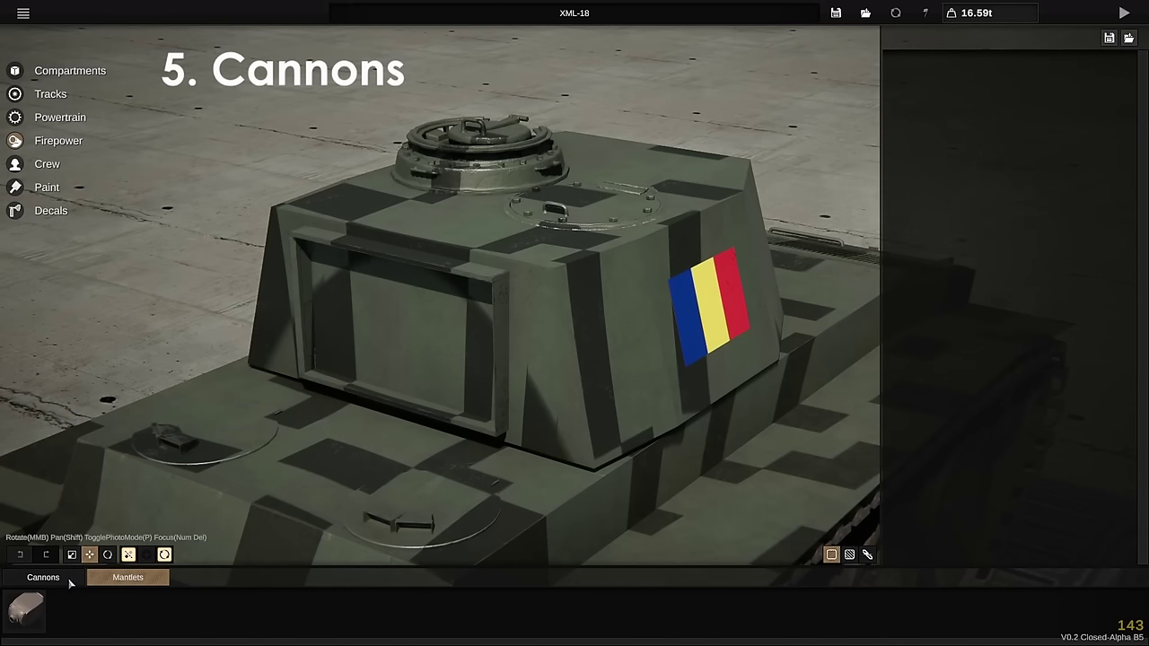
{"action": "left_click", "coordinate": [70, 579]}
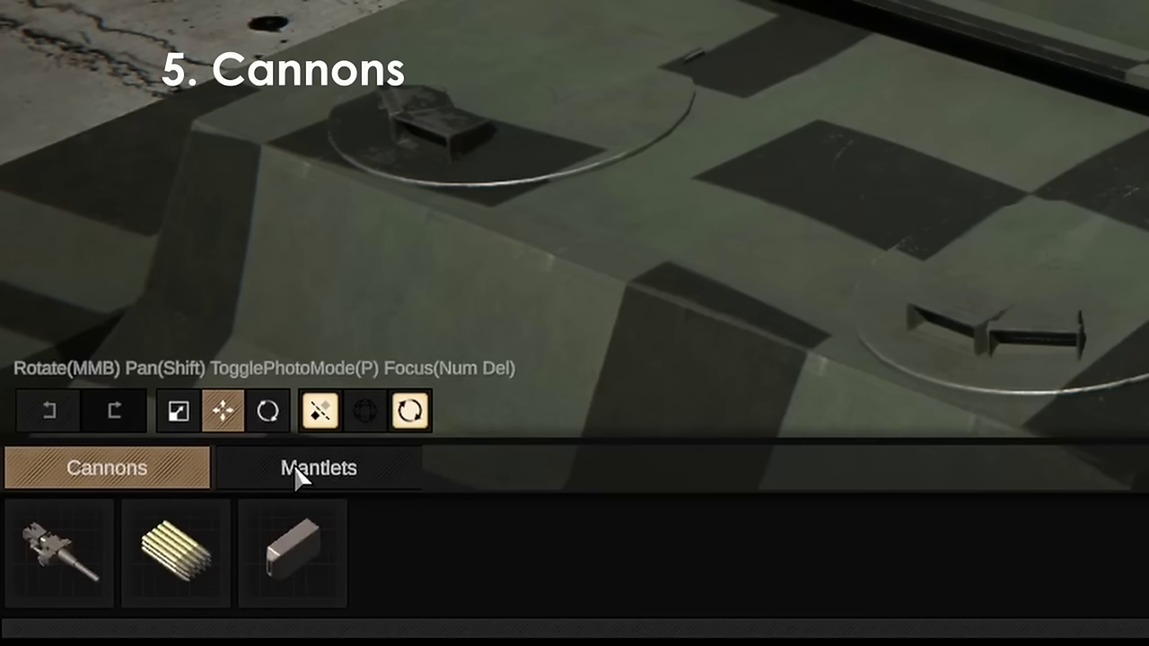
{"action": "left_click", "coordinate": [299, 476]}
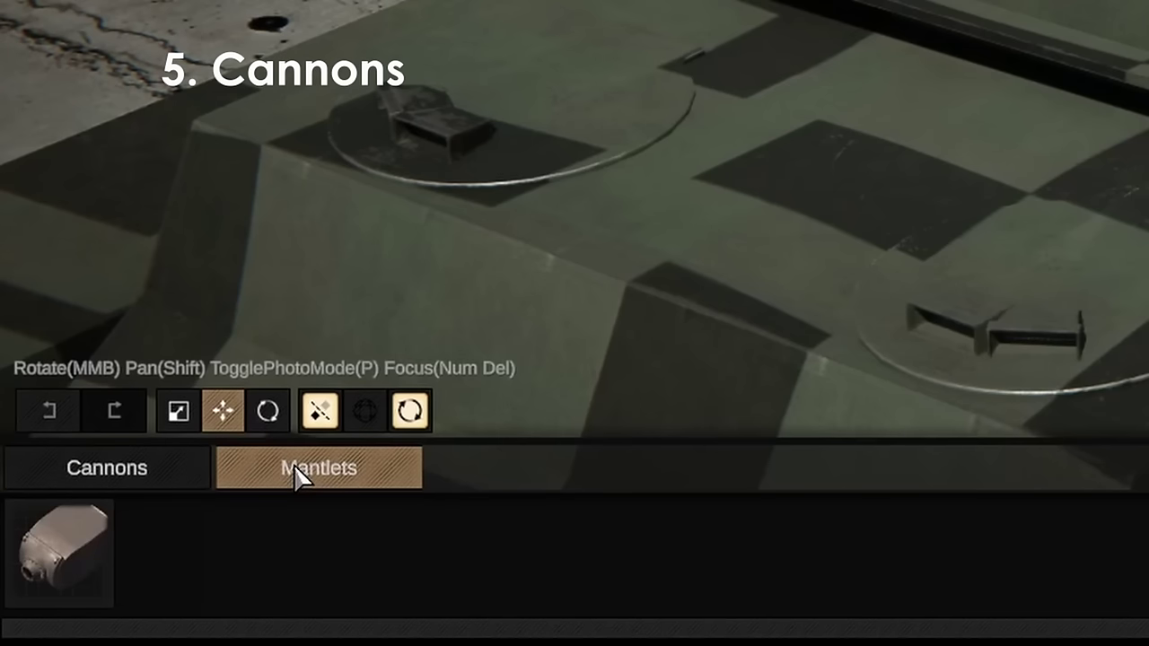
{"action": "left_click", "coordinate": [179, 473]}
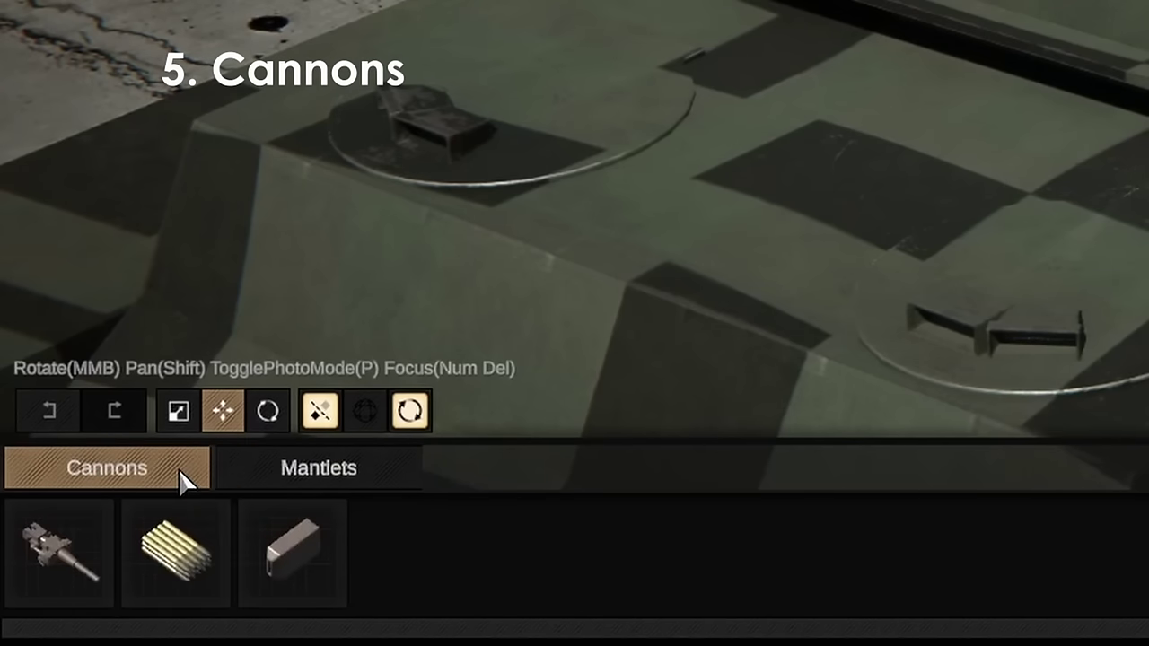
{"action": "left_click", "coordinate": [46, 551]}
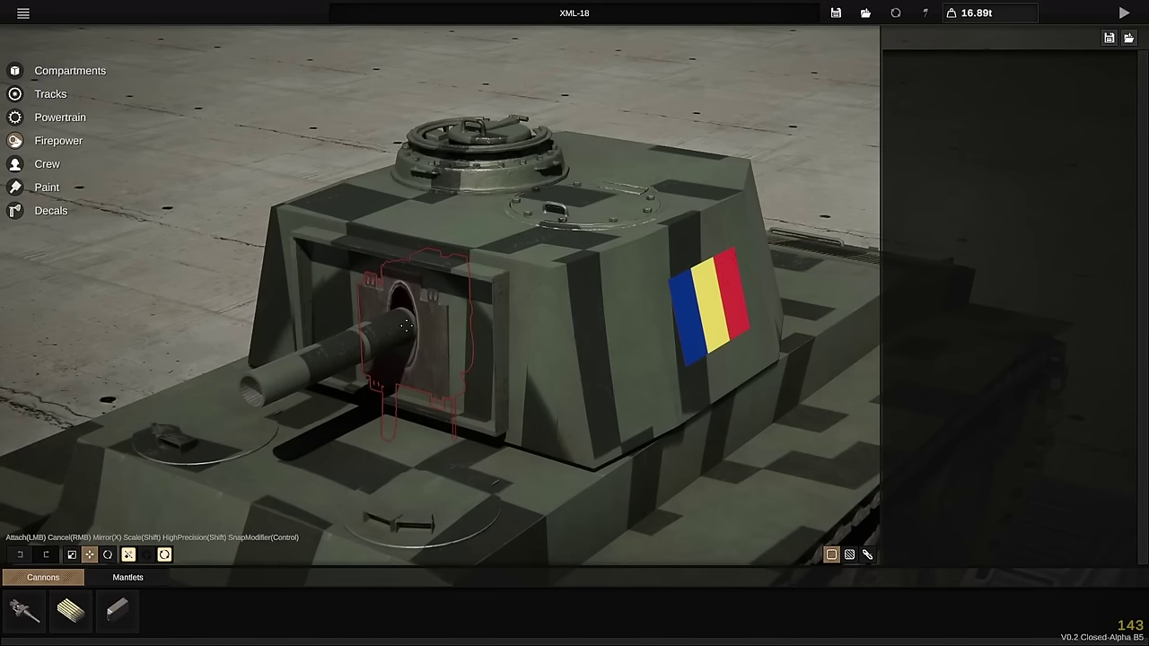
{"action": "left_click", "coordinate": [412, 333]}
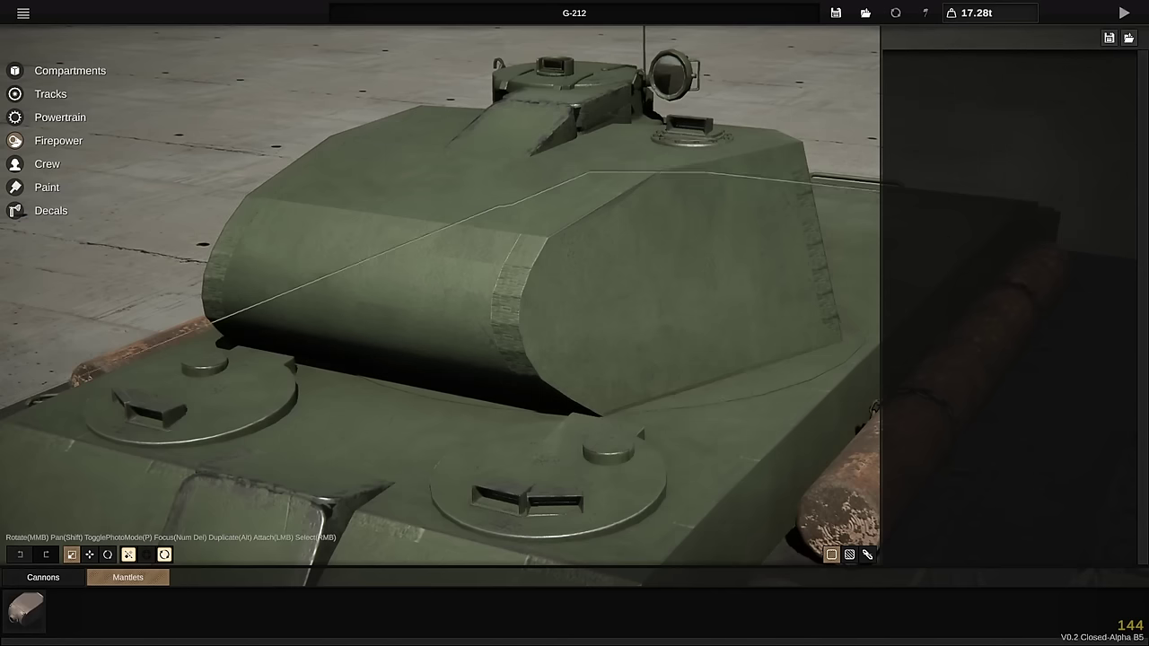
- Mount a mantlet on the curved front of the green turret and attach a cannon in its opening
{"action": "left_click", "coordinate": [22, 612]}
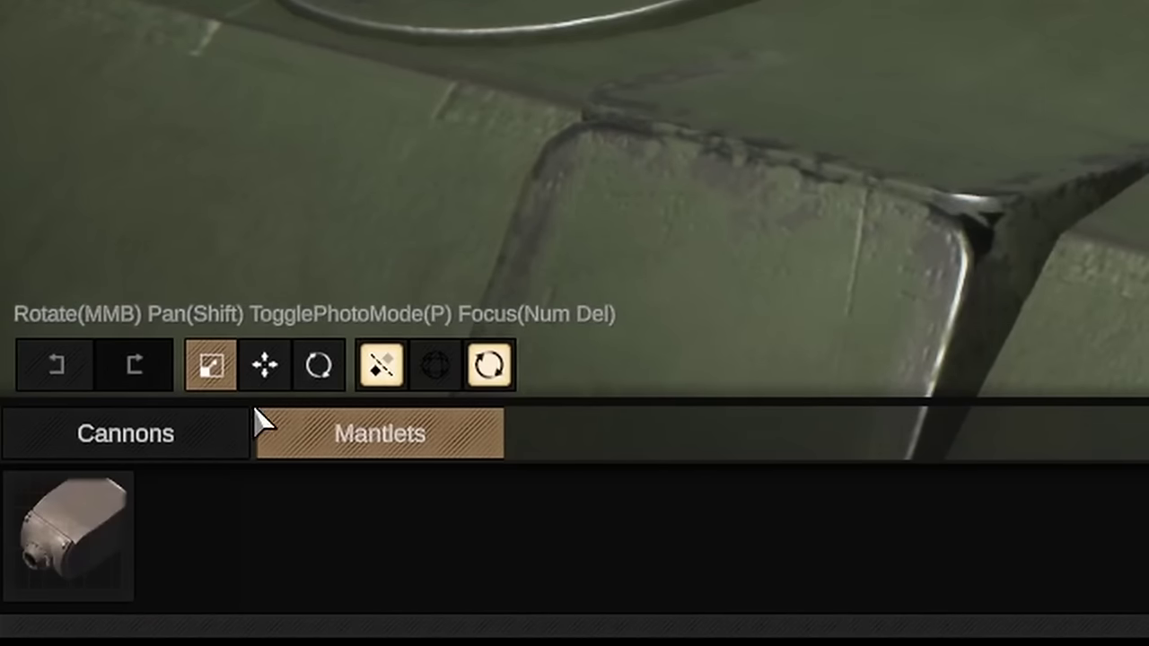
{"action": "left_click", "coordinate": [179, 440]}
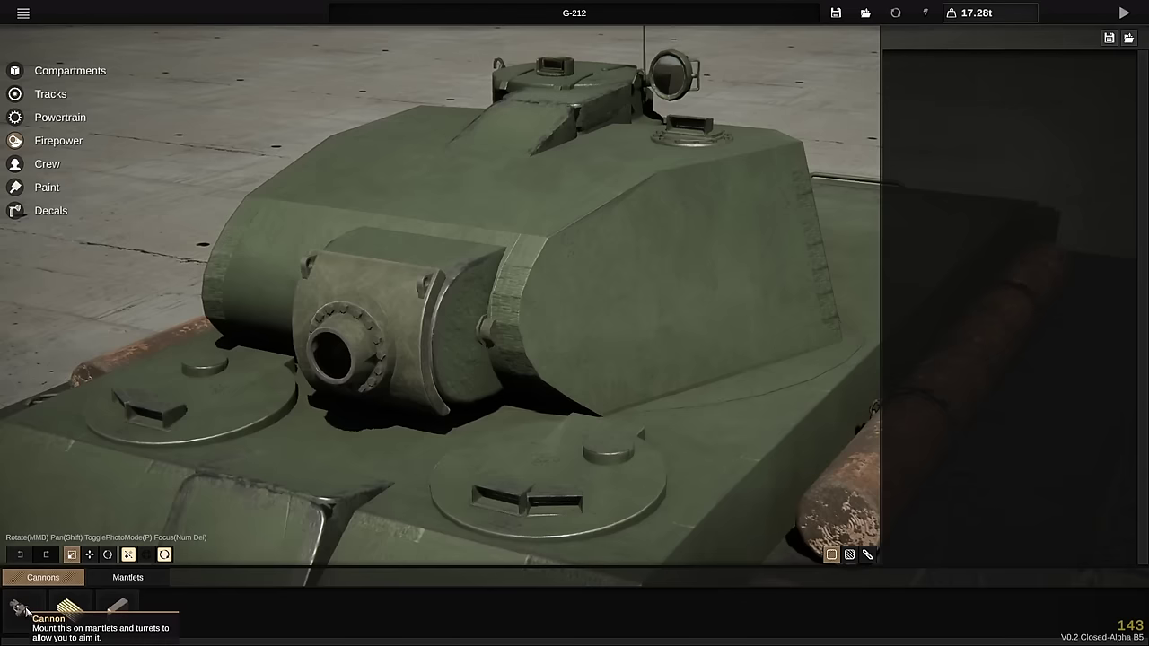
{"action": "left_click", "coordinate": [79, 531]}
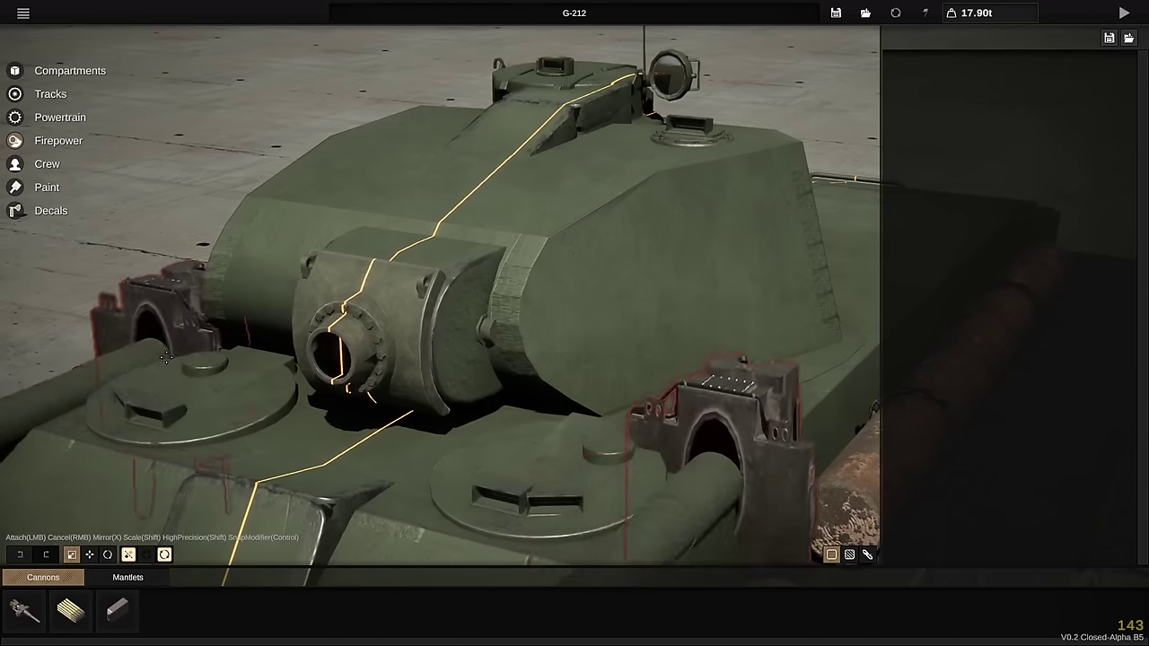
{"action": "left_click", "coordinate": [350, 348]}
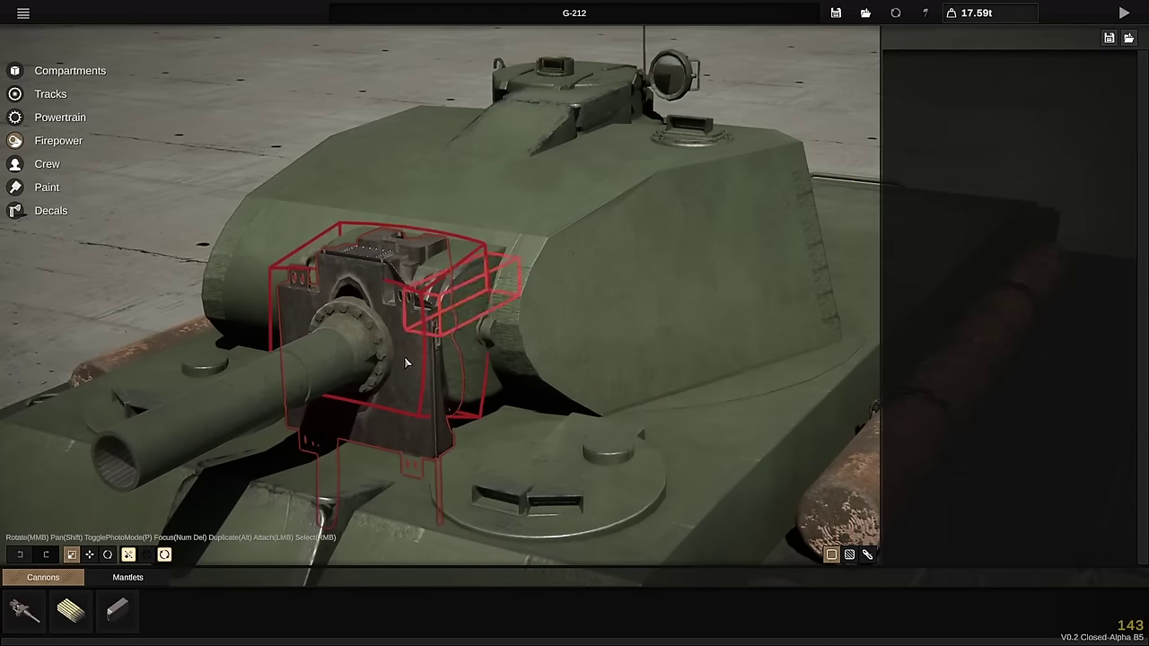
- Turn on the see-through armour view and move the cannon backward into the turret
{"action": "left_click", "coordinate": [849, 555]}
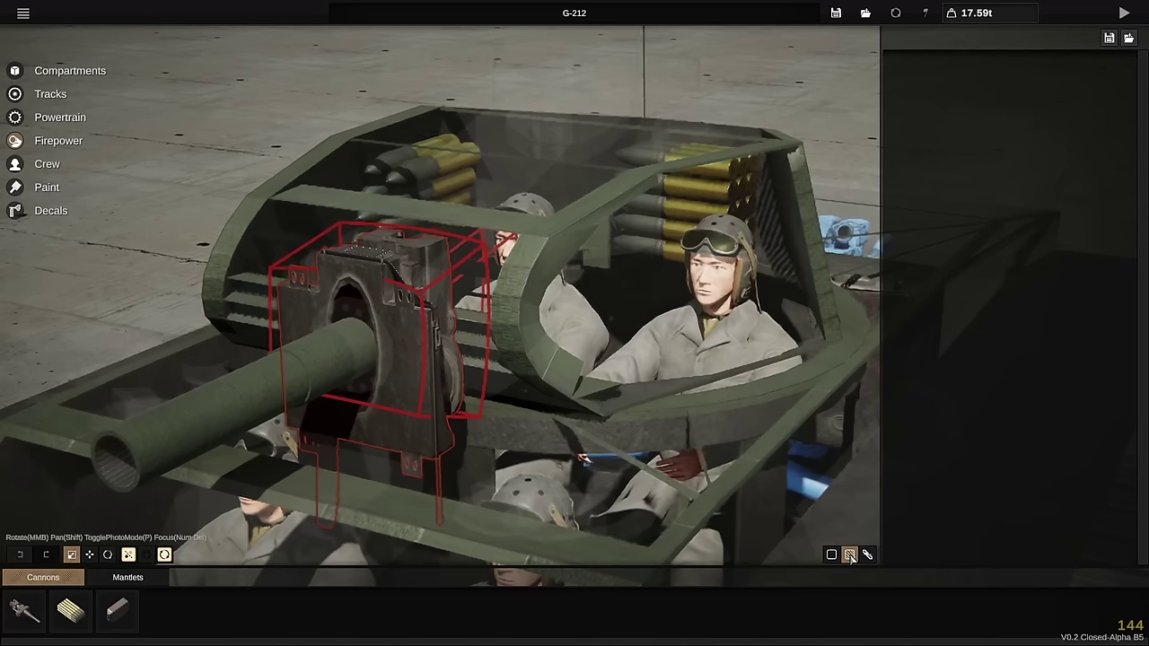
{"action": "left_click", "coordinate": [406, 350]}
{"action": "left_click", "coordinate": [90, 555]}
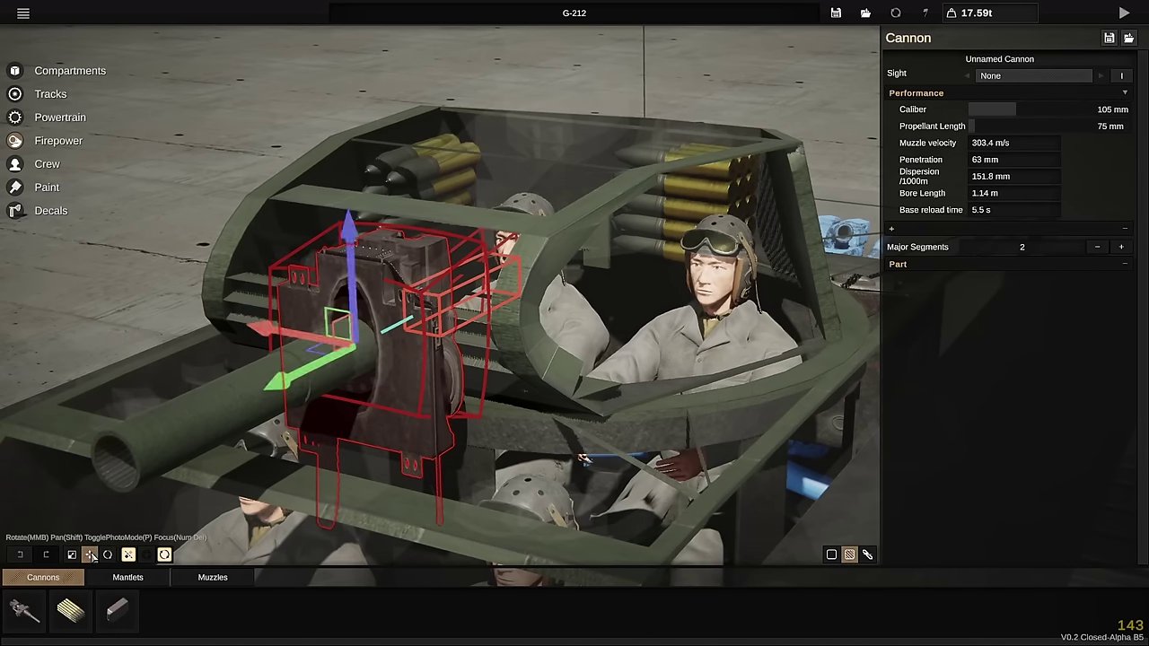
{"action": "left_click_drag", "start_coordinate": [294, 382], "coordinate": [419, 336]}
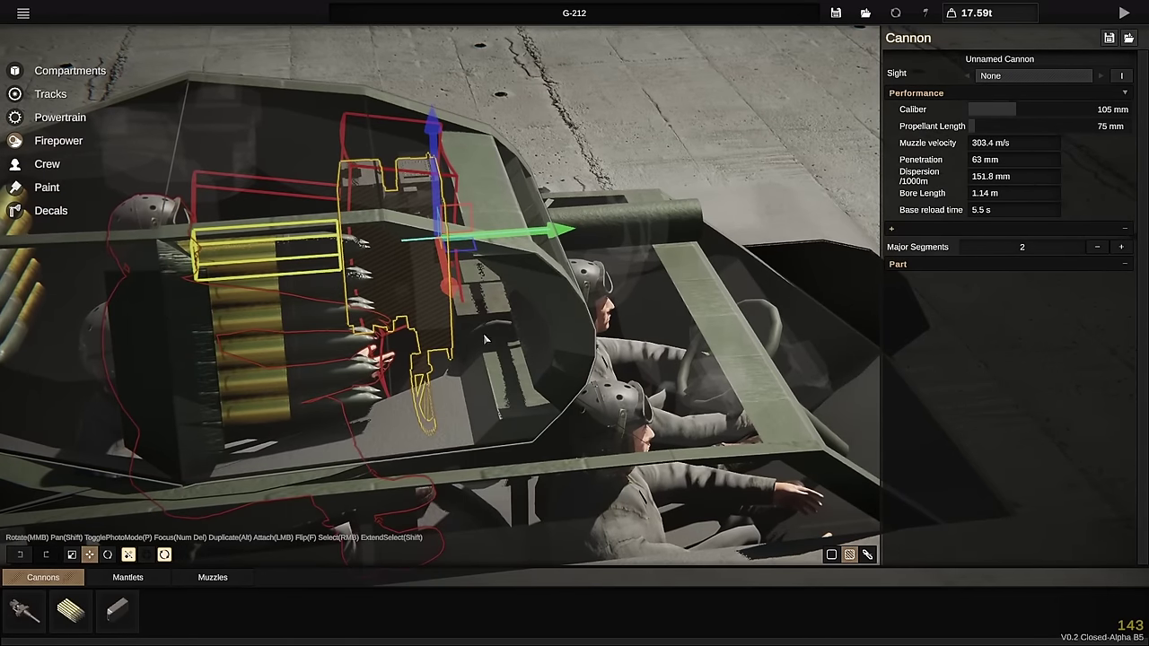
- Adjust the elevation and depression limits of the cannon's laying drive
{"action": "left_click", "coordinate": [475, 307]}
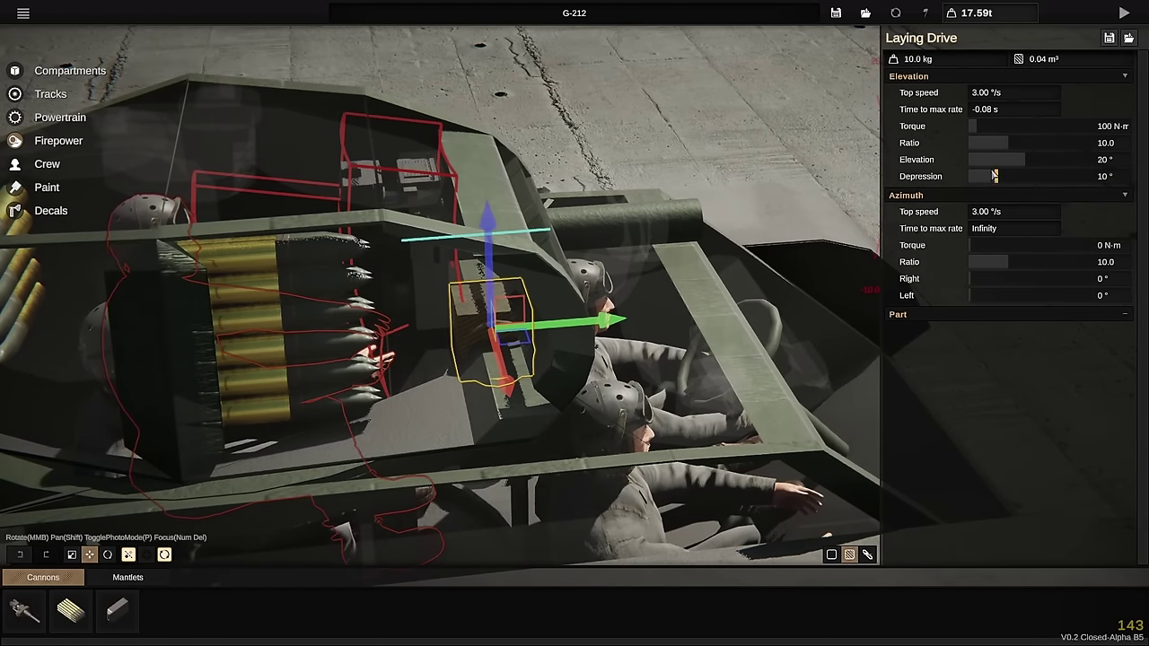
{"action": "left_click_drag", "start_coordinate": [1010, 161], "coordinate": [978, 183]}
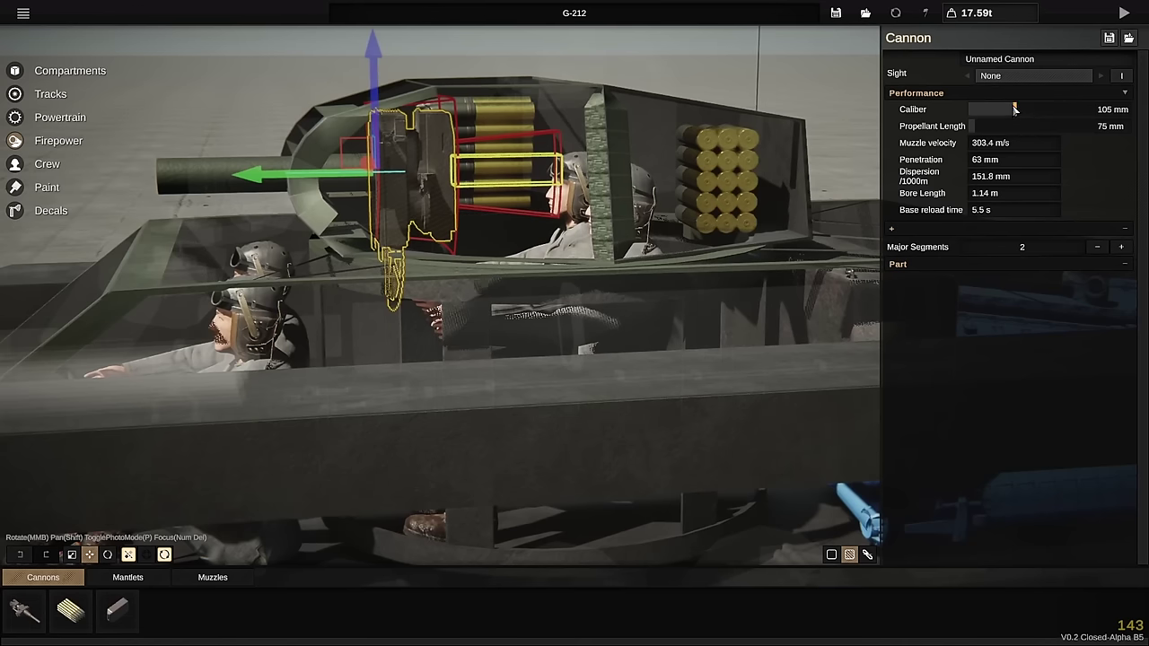
- Reduce the cannon's caliber to 57 mm, and rework its barrel by removing two major segments and adding one back
{"action": "left_click_drag", "start_coordinate": [1015, 109], "coordinate": [991, 119]}
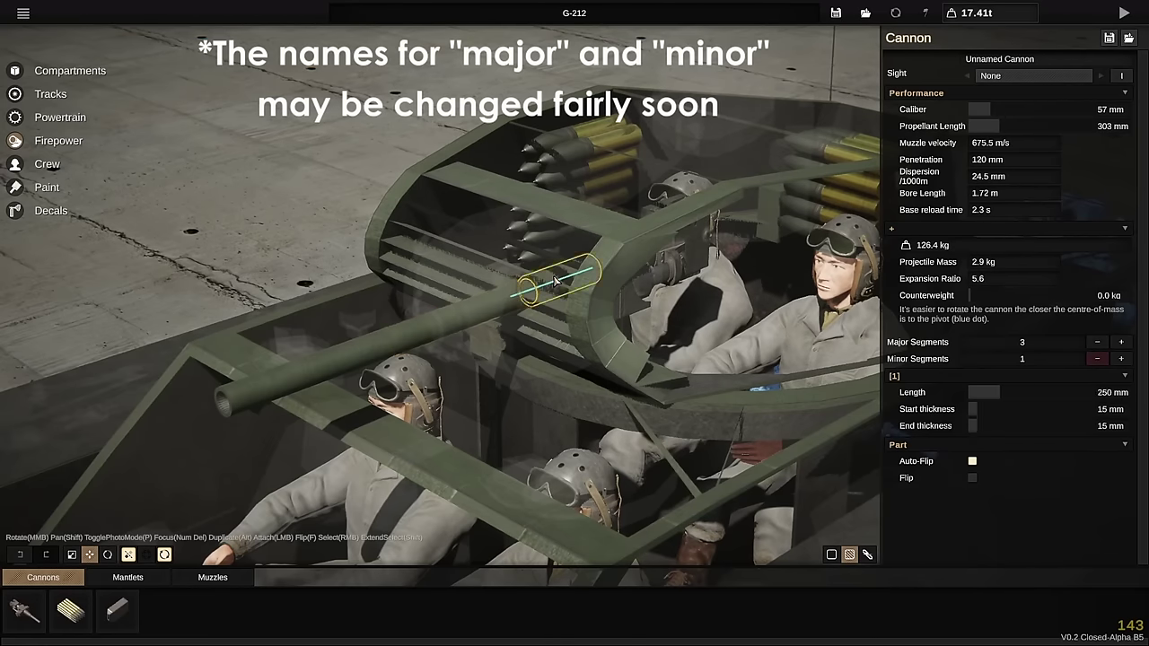
{"action": "left_click", "coordinate": [1096, 342]}
{"action": "left_click", "coordinate": [1097, 342]}
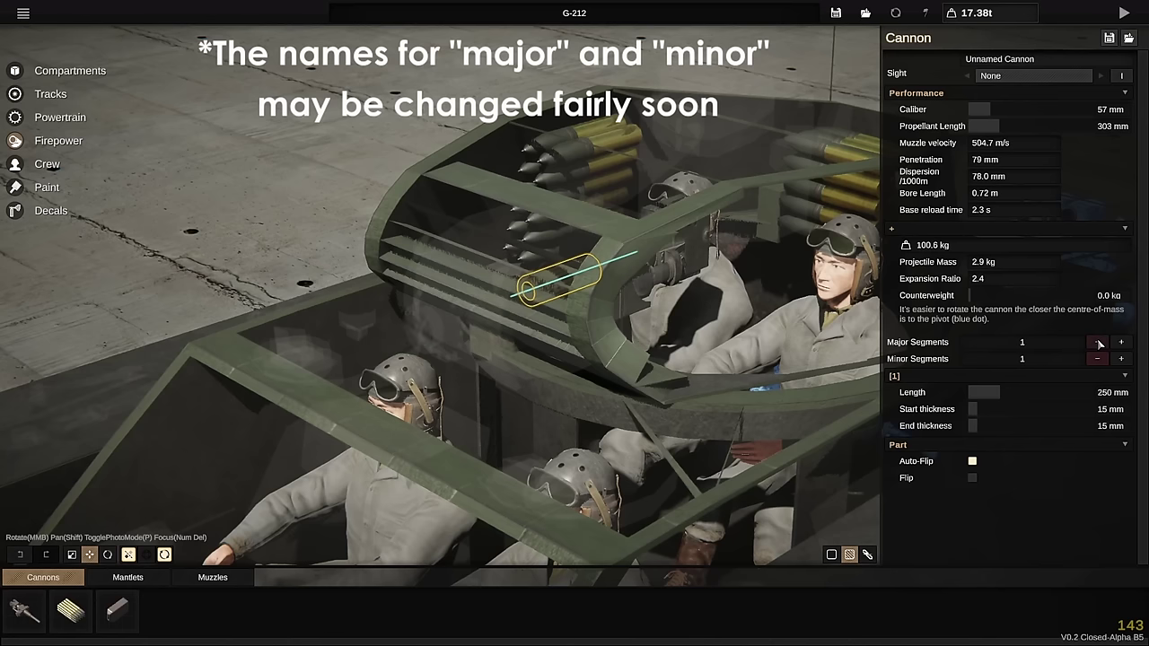
{"action": "left_click", "coordinate": [1120, 342]}
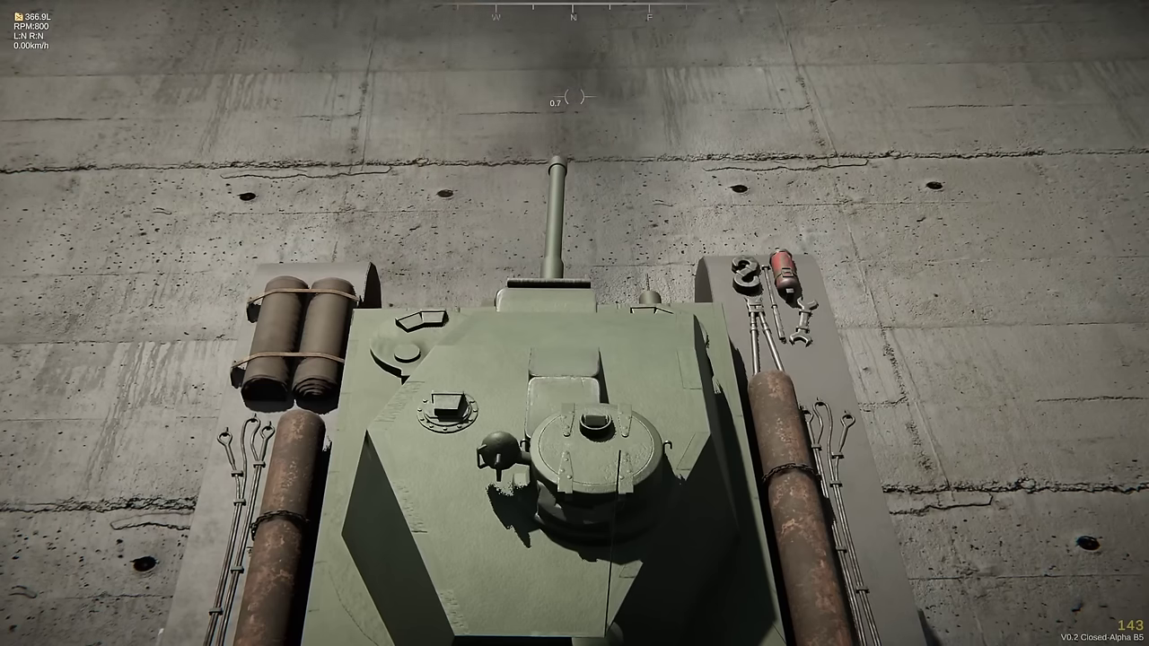
- Fire the tank's cannon in the test view
{"action": "left_click", "coordinate": [575, 97]}
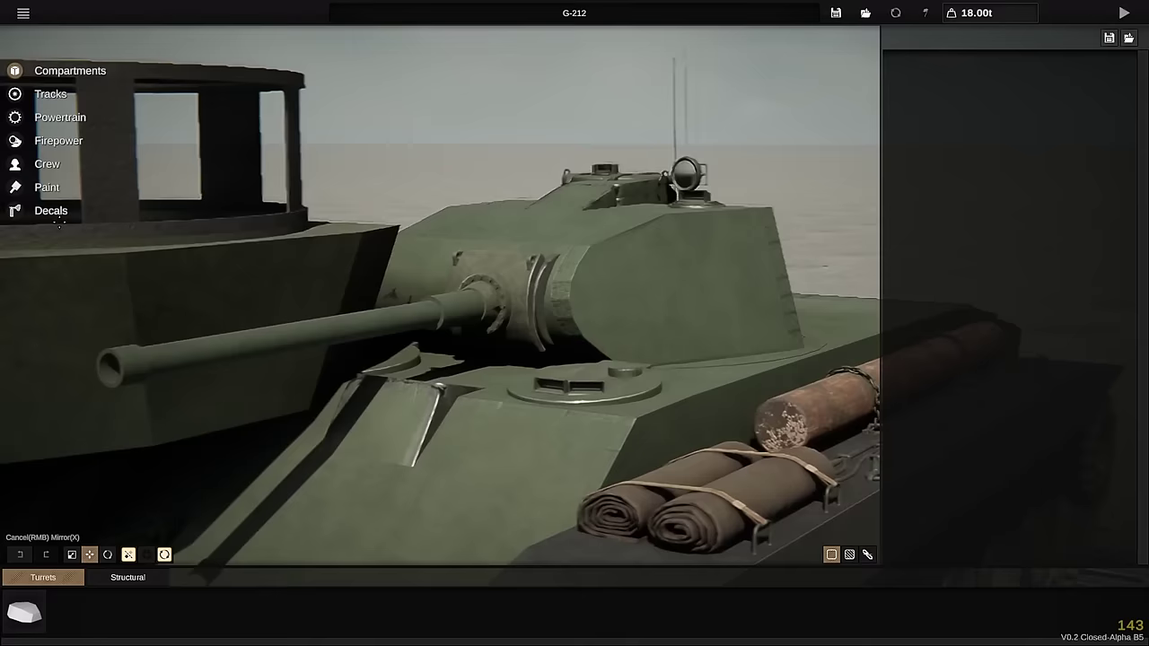
- Thicken the structure plate in front of the mantlet to 65 mm and move its lower corner points backward toward the turret
{"action": "scroll", "coordinate": [411, 273], "scroll_direction": "up", "scroll_amount": 5}
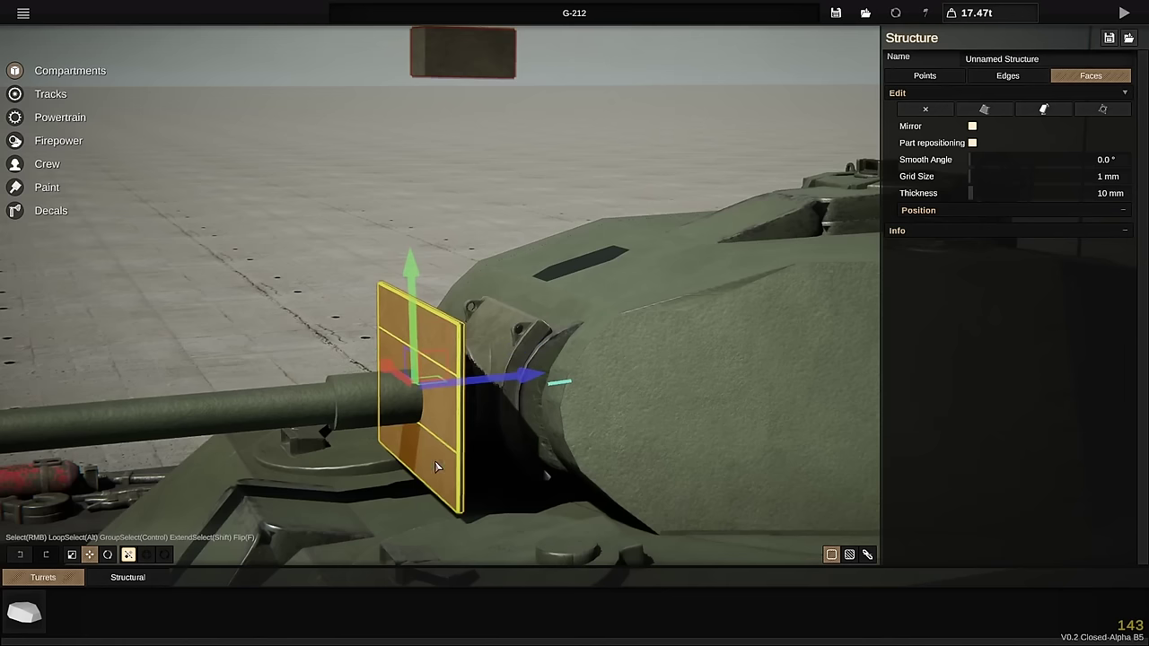
{"action": "left_click_drag", "start_coordinate": [972, 194], "coordinate": [998, 196]}
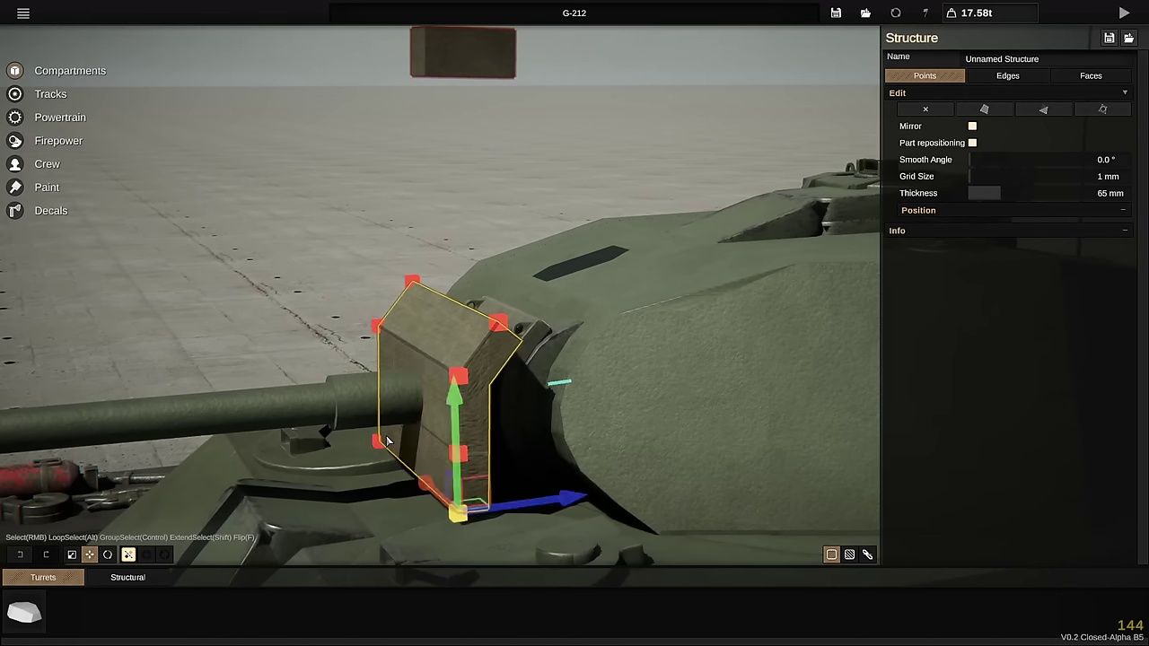
{"action": "right_click", "coordinate": [387, 441]}
{"action": "left_click_drag", "start_coordinate": [512, 467], "coordinate": [559, 466]}
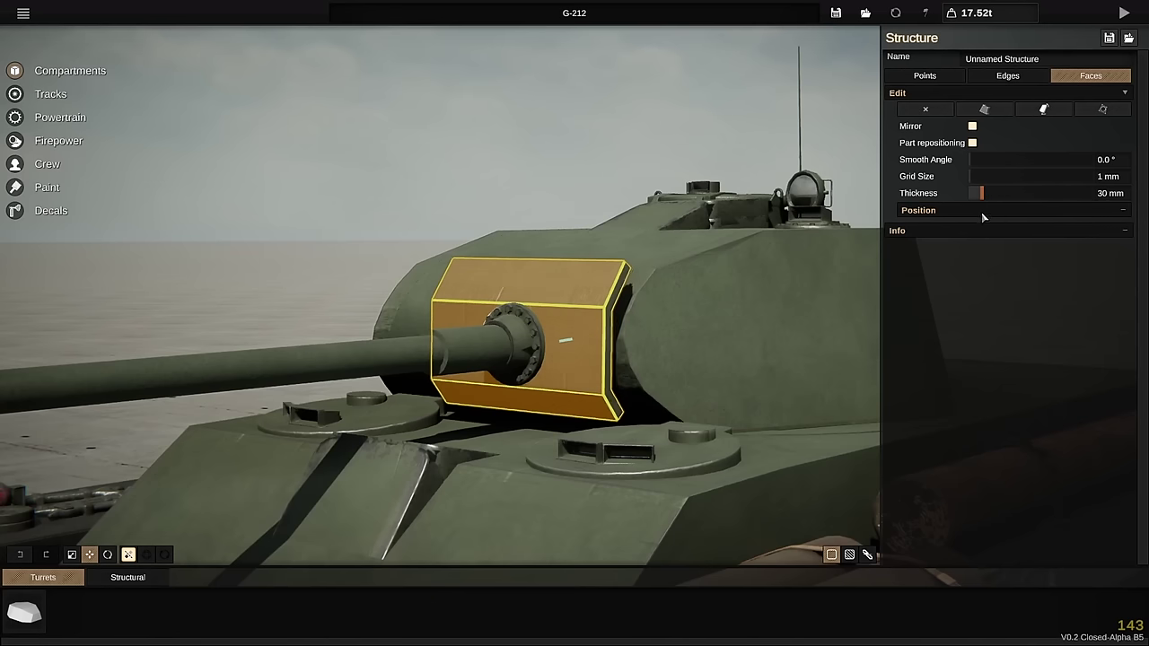
- Set the thickness of the angular mantlet plate's faces to 40 mm and deselect the structure
{"action": "left_click_drag", "start_coordinate": [982, 214], "coordinate": [983, 245]}
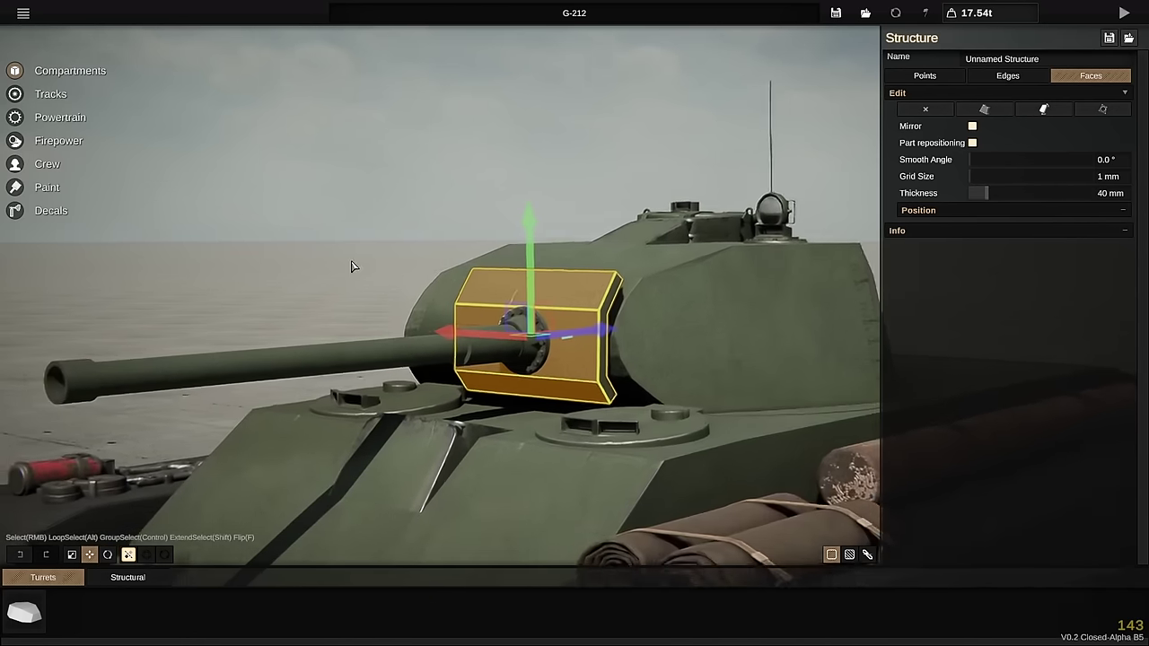
{"action": "left_click", "coordinate": [410, 264]}
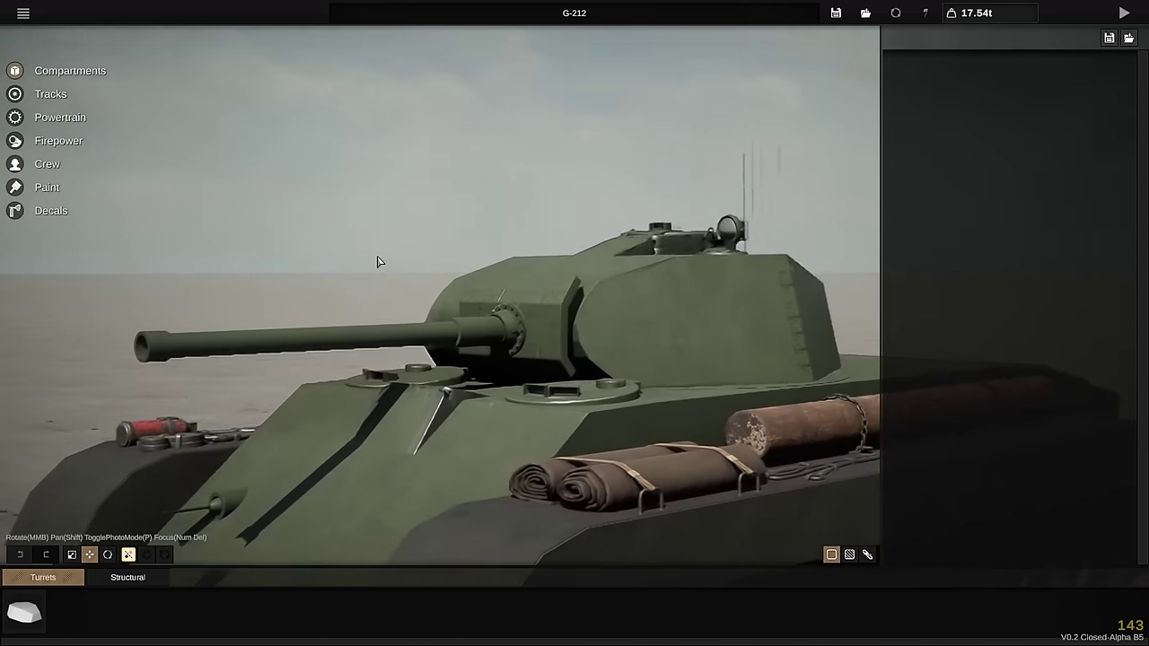
- Attach a small hook beside the cannon's base and a long handle on top of the barrel near the muzzle
{"action": "scroll", "coordinate": [376, 258], "scroll_direction": "up", "scroll_amount": 3}
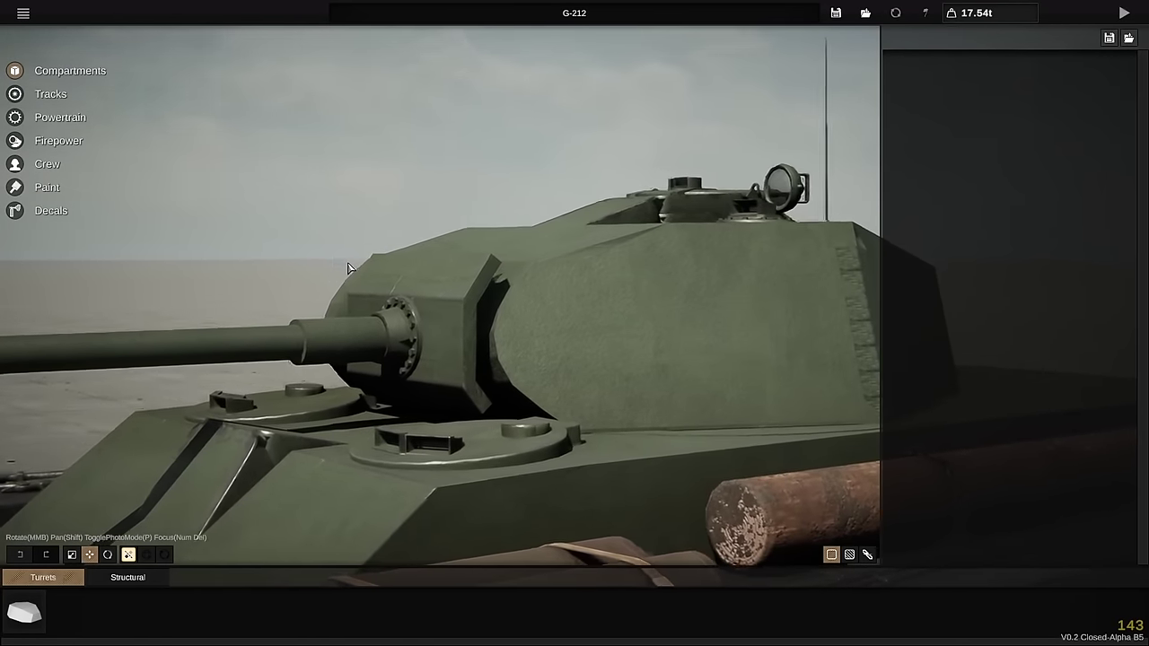
{"action": "scroll", "coordinate": [354, 267], "scroll_direction": "up", "scroll_amount": 2}
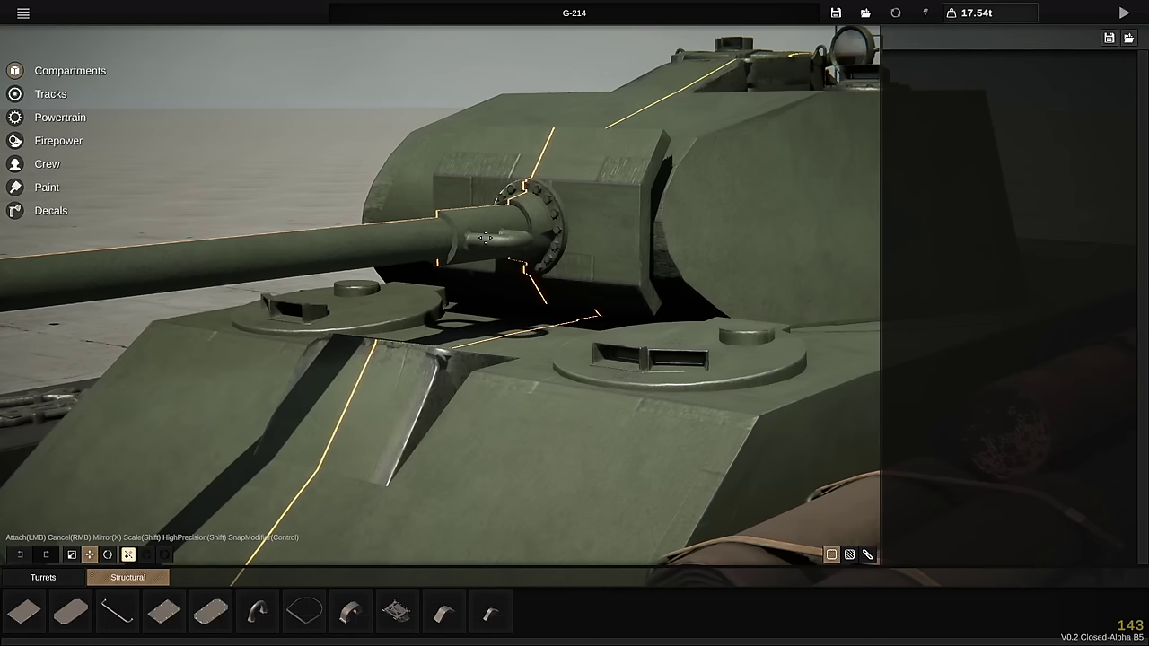
{"action": "left_click", "coordinate": [488, 242]}
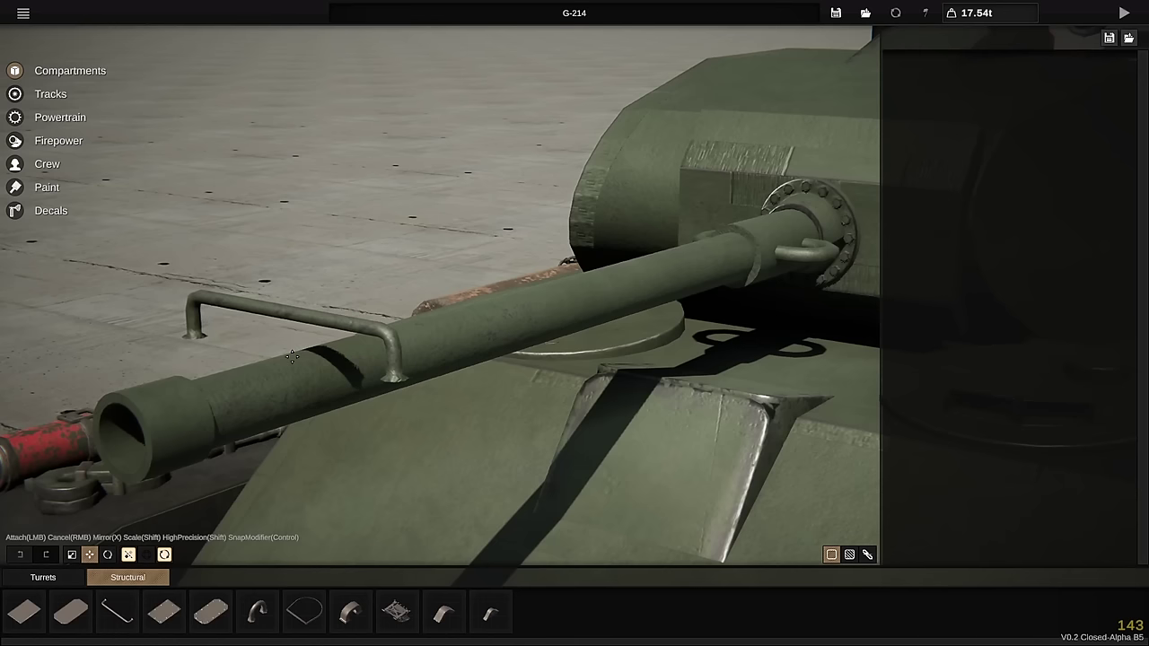
{"action": "scroll", "coordinate": [291, 357], "scroll_direction": "down", "scroll_amount": 3}
{"action": "left_click", "coordinate": [293, 357]}
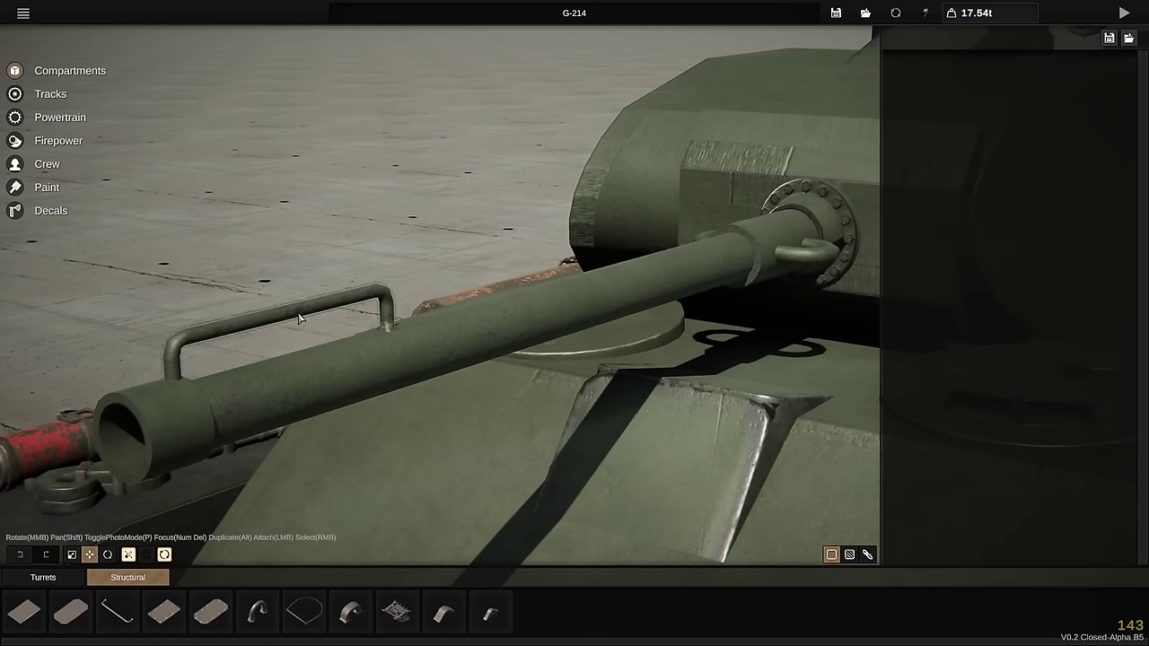
{"action": "left_click", "coordinate": [205, 226]}
{"action": "scroll", "coordinate": [203, 224], "scroll_direction": "down", "scroll_amount": 5}
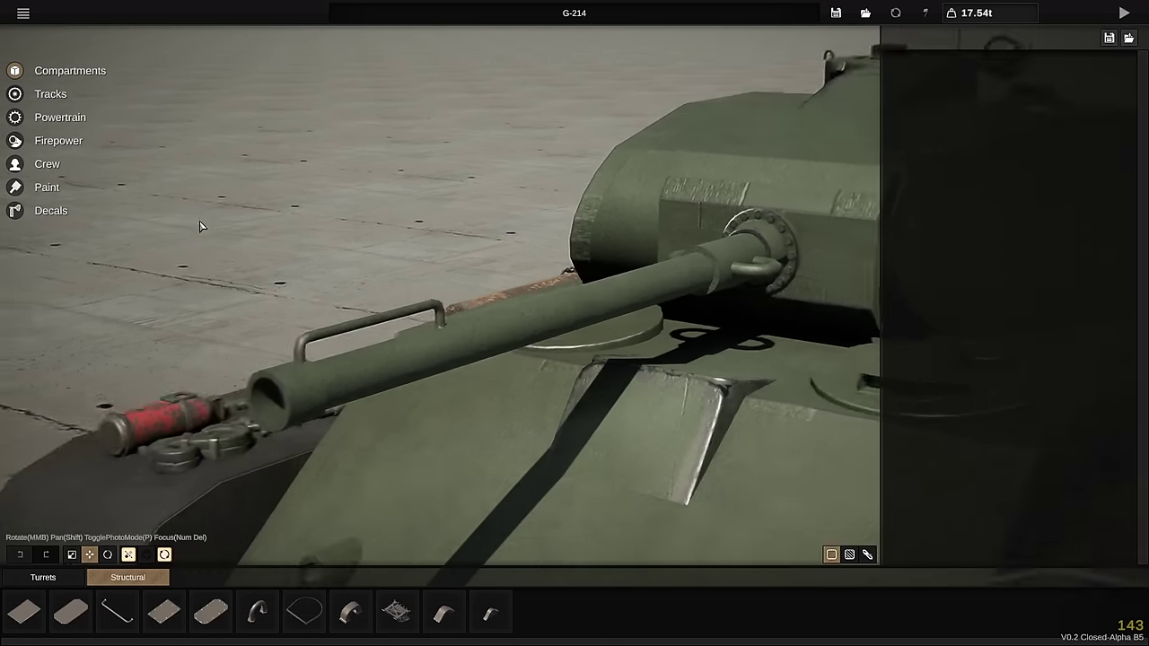
- Start the test drive and fire the cannon several times to watch the attached parts on the barrel
{"action": "left_click", "coordinate": [1132, 11]}
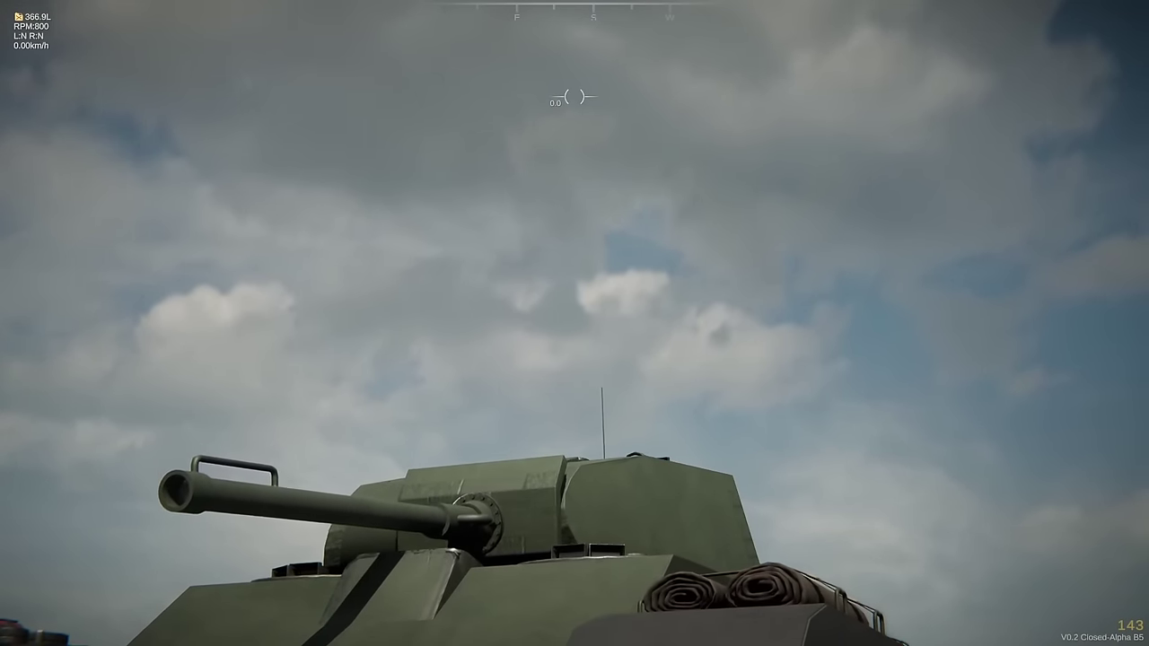
{"action": "left_click", "coordinate": [575, 97]}
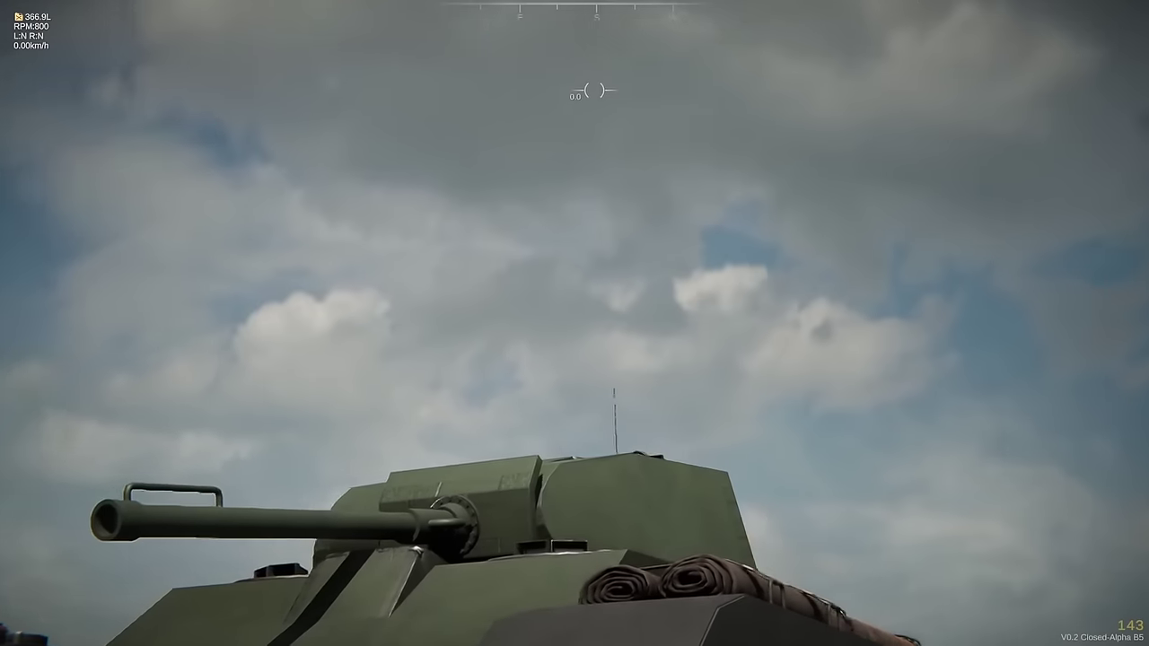
{"action": "left_click", "coordinate": [572, 96]}
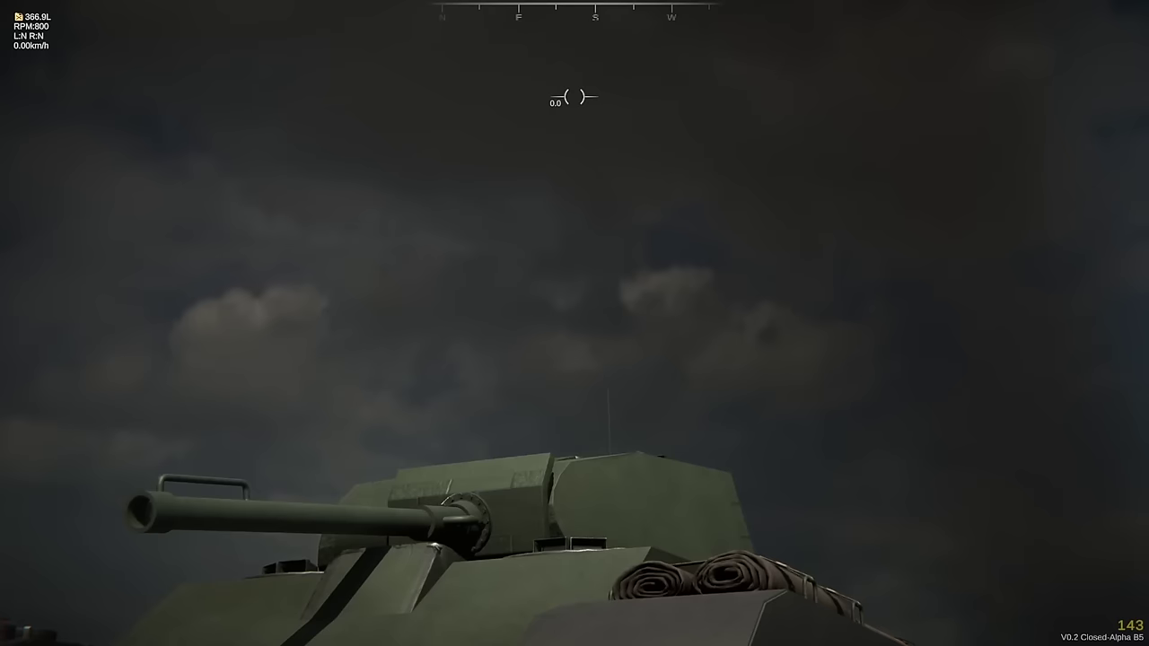
{"action": "left_click", "coordinate": [573, 96]}
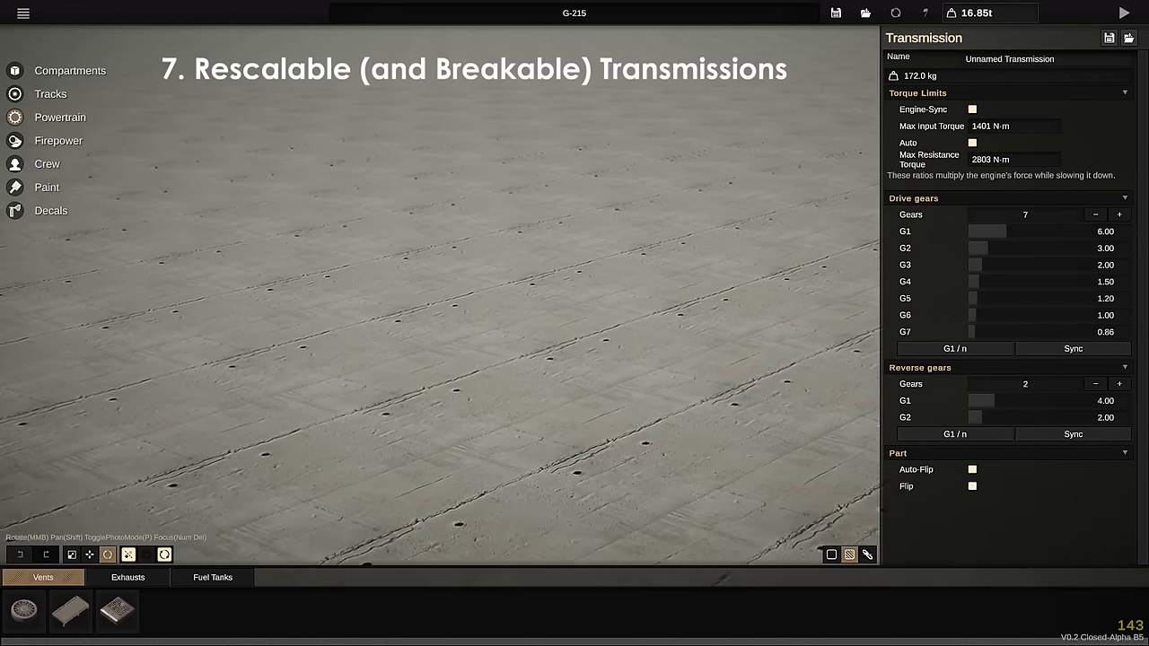
- Set the engine's cylinder displacement to 1.42 l
{"action": "left_click_drag", "start_coordinate": [755, 644], "coordinate": [755, 520]}
{"action": "key", "text": "g"}
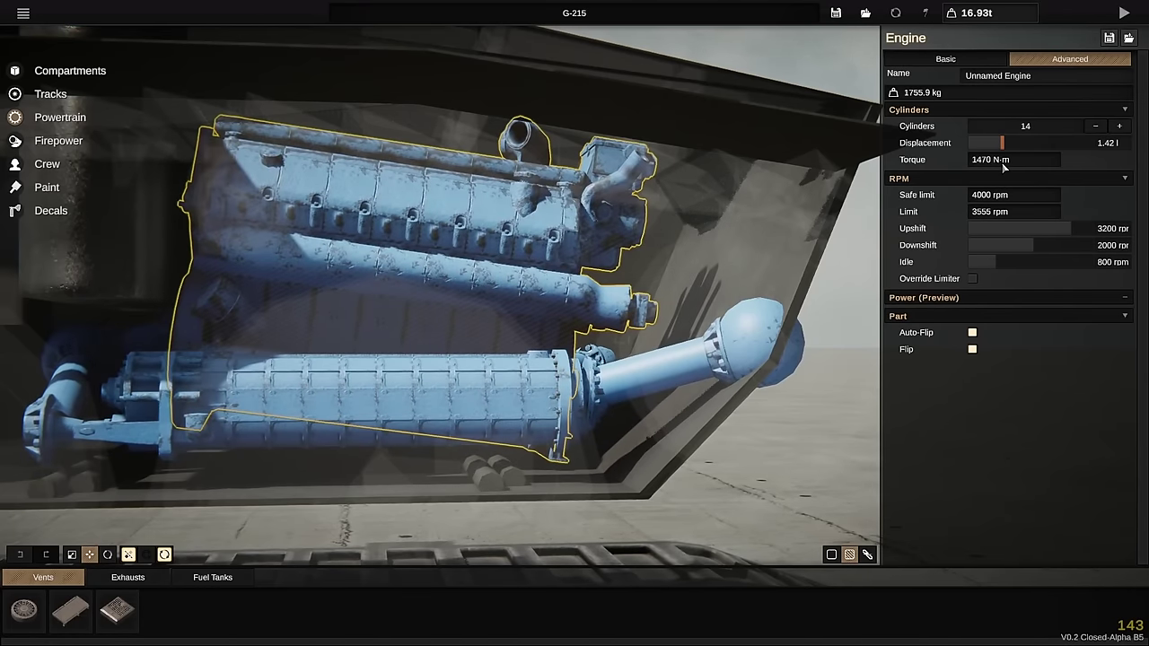
- Set the transmission's first drive gear ratio to 6.44
{"action": "left_click", "coordinate": [510, 390]}
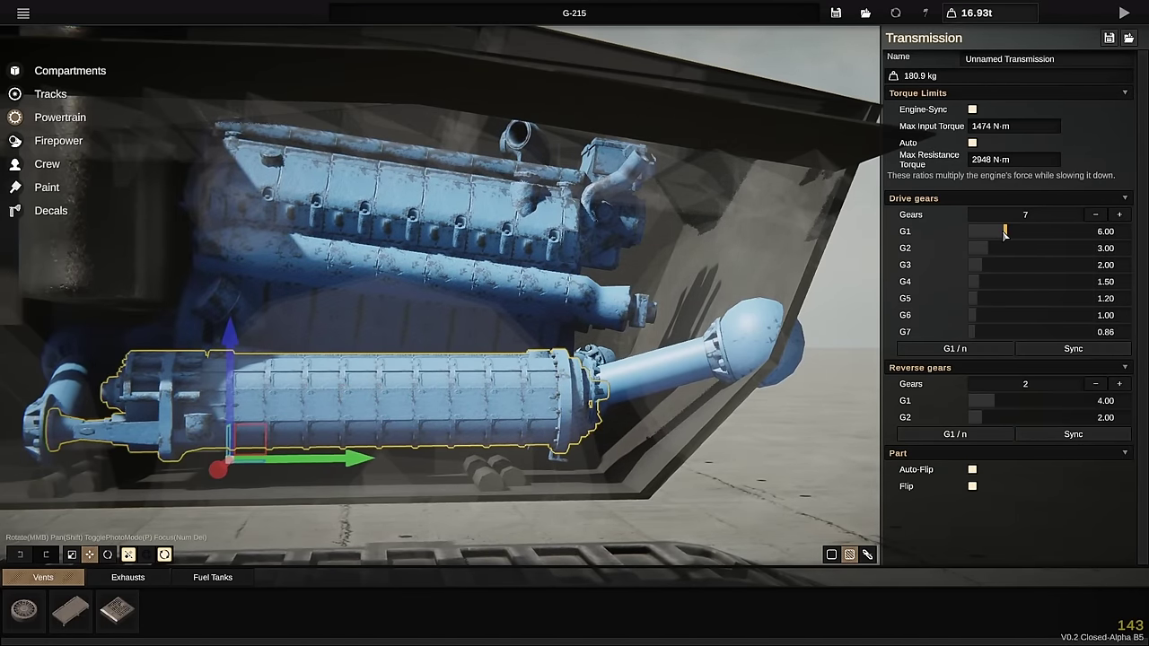
{"action": "mouse_move", "coordinate": [1005, 231]}
{"action": "left_mouse_down"}
{"action": "mouse_move", "coordinate": [999, 244]}
{"action": "mouse_move", "coordinate": [1019, 244]}
{"action": "left_mouse_up"}
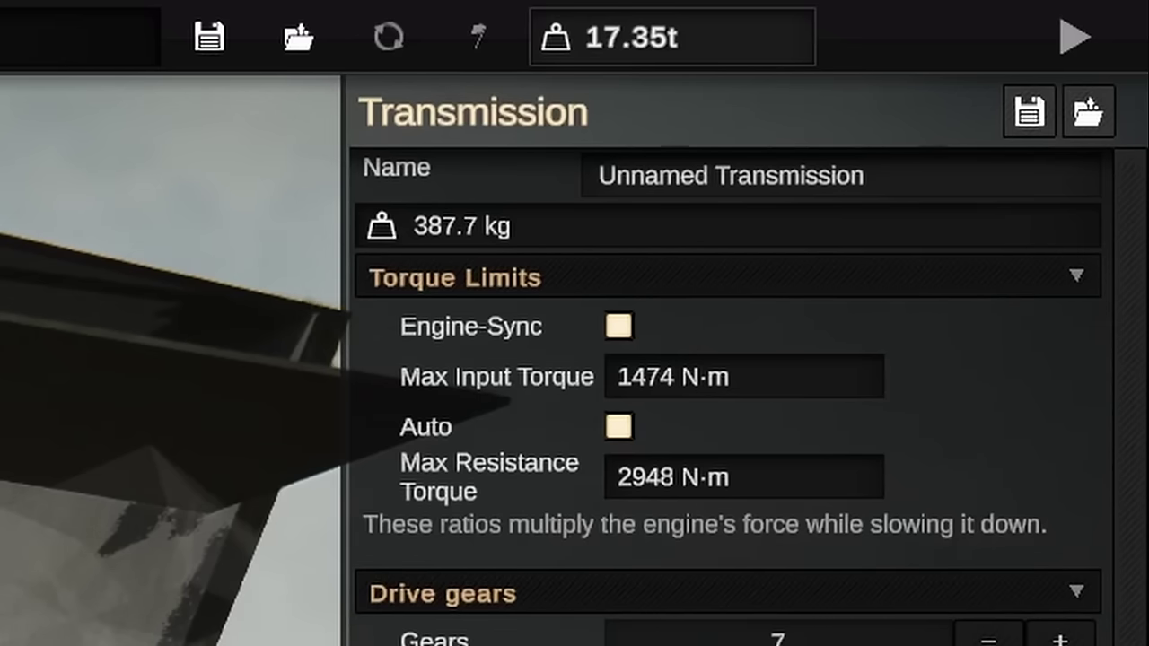
{"action": "left_click_drag", "start_coordinate": [758, 645], "coordinate": [725, 645]}
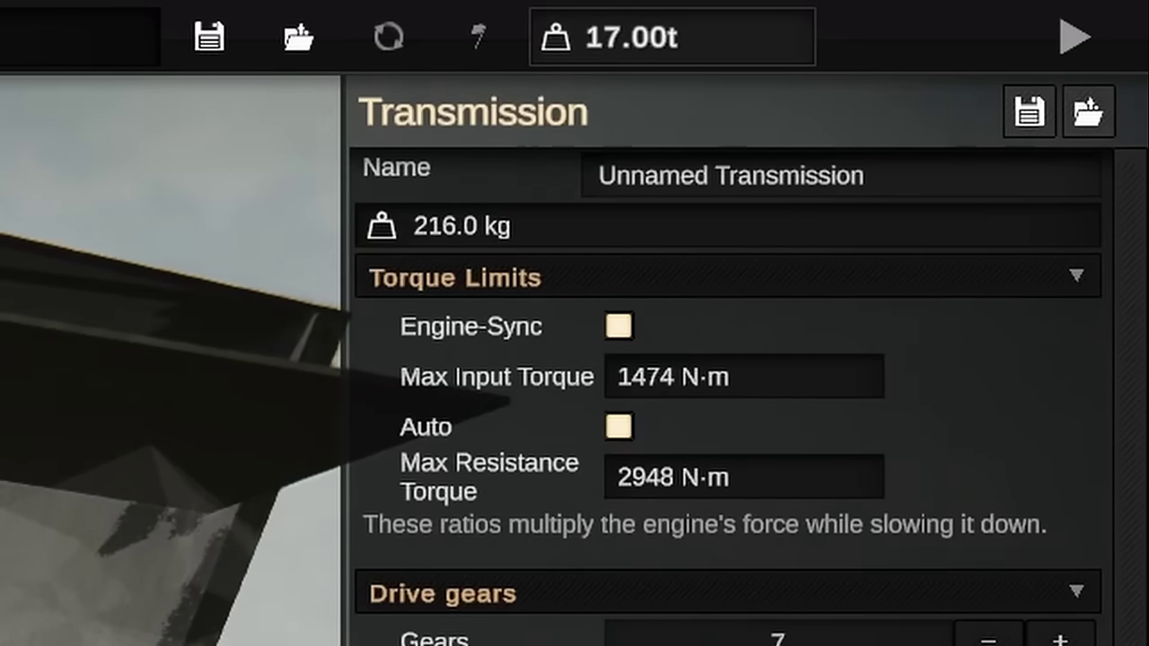
- Override the transmission's automatic torque limits with a max input torque of 3000 N·m and a max resistance torque of 8000 N·m
{"action": "left_click_drag", "start_coordinate": [787, 390], "coordinate": [873, 390]}
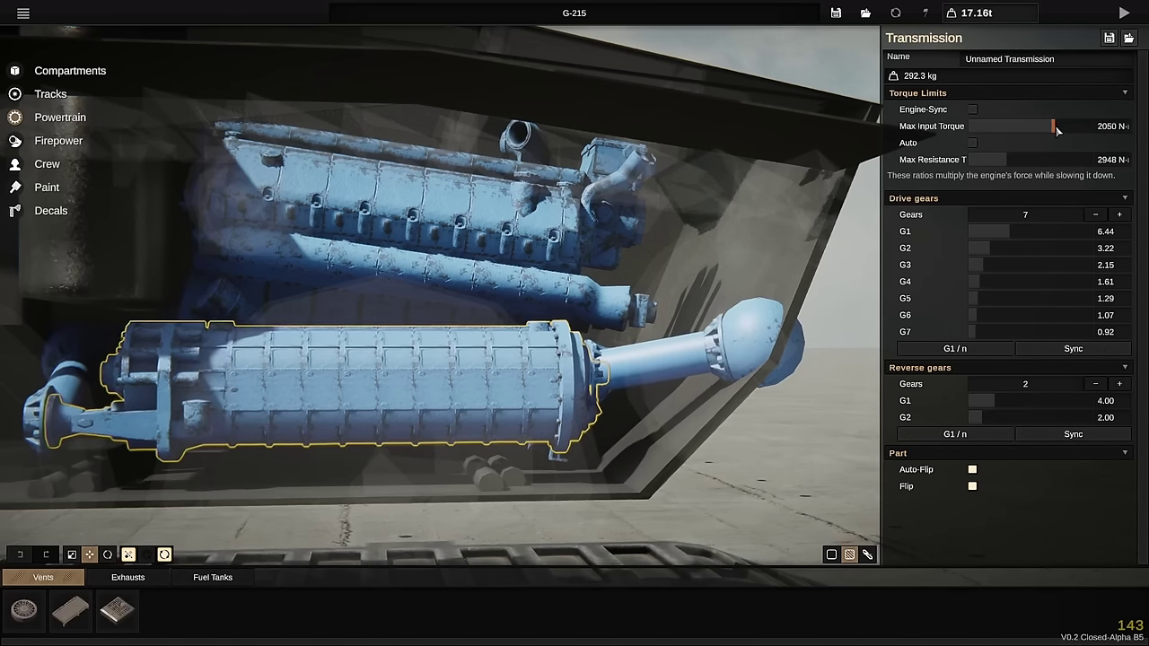
{"action": "left_click_drag", "start_coordinate": [1057, 131], "coordinate": [1087, 129]}
{"action": "left_click_drag", "start_coordinate": [1005, 159], "coordinate": [1071, 160]}
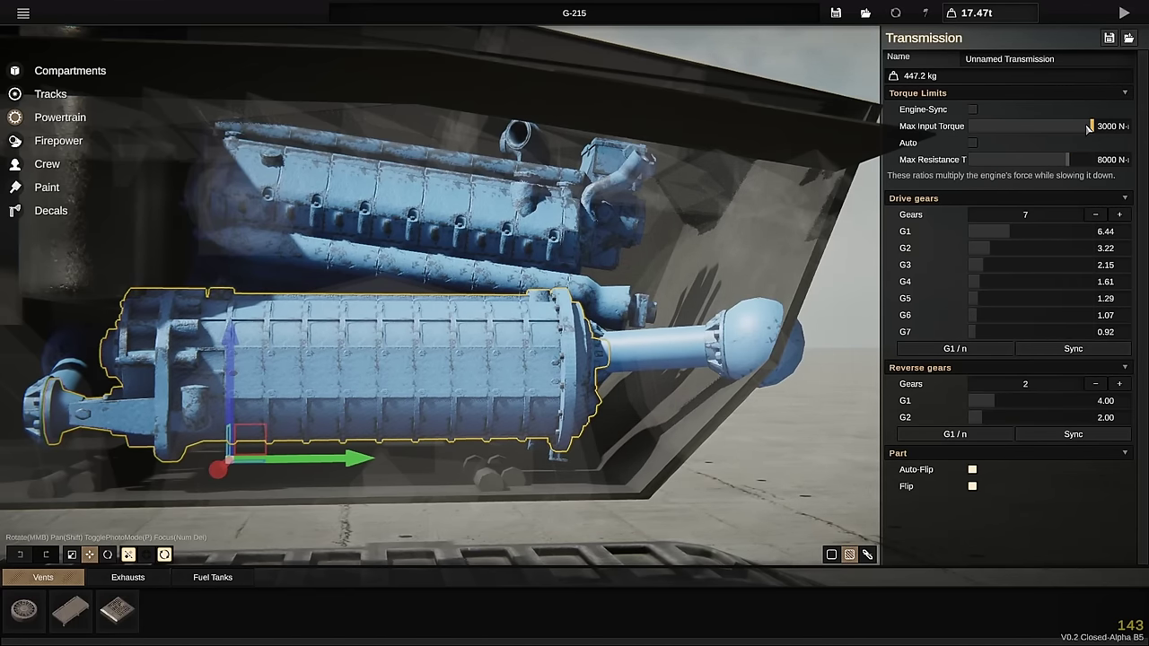
- Lower the transmission's max input torque to 70 N·m and drastically reduce its max resistance torque
{"action": "left_click_drag", "start_coordinate": [1088, 128], "coordinate": [973, 132]}
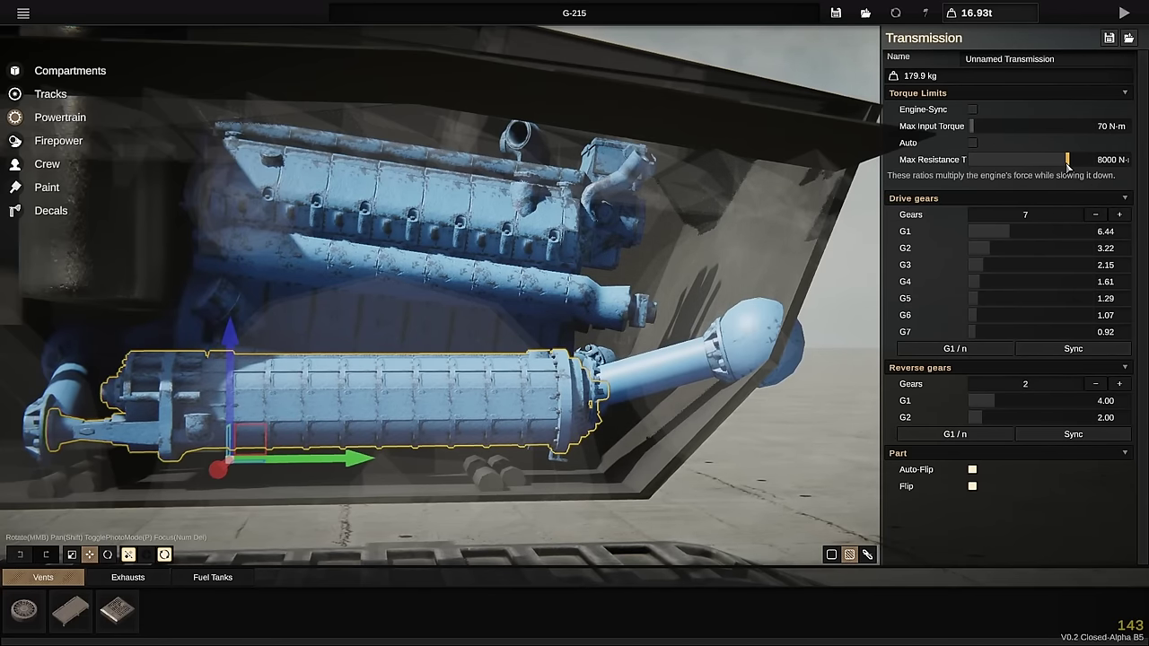
{"action": "left_click_drag", "start_coordinate": [1068, 166], "coordinate": [974, 163]}
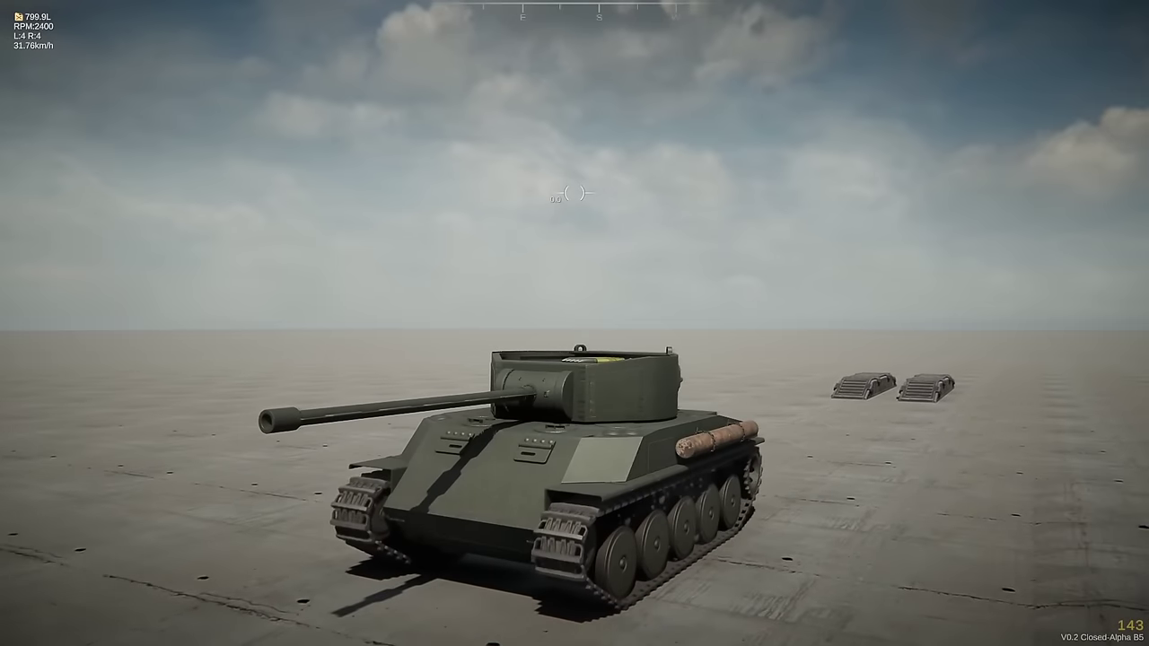
- Drive the open-topped tank forward across the test ground, accelerating continuously through its gears
{"action": "key", "text": "w"}
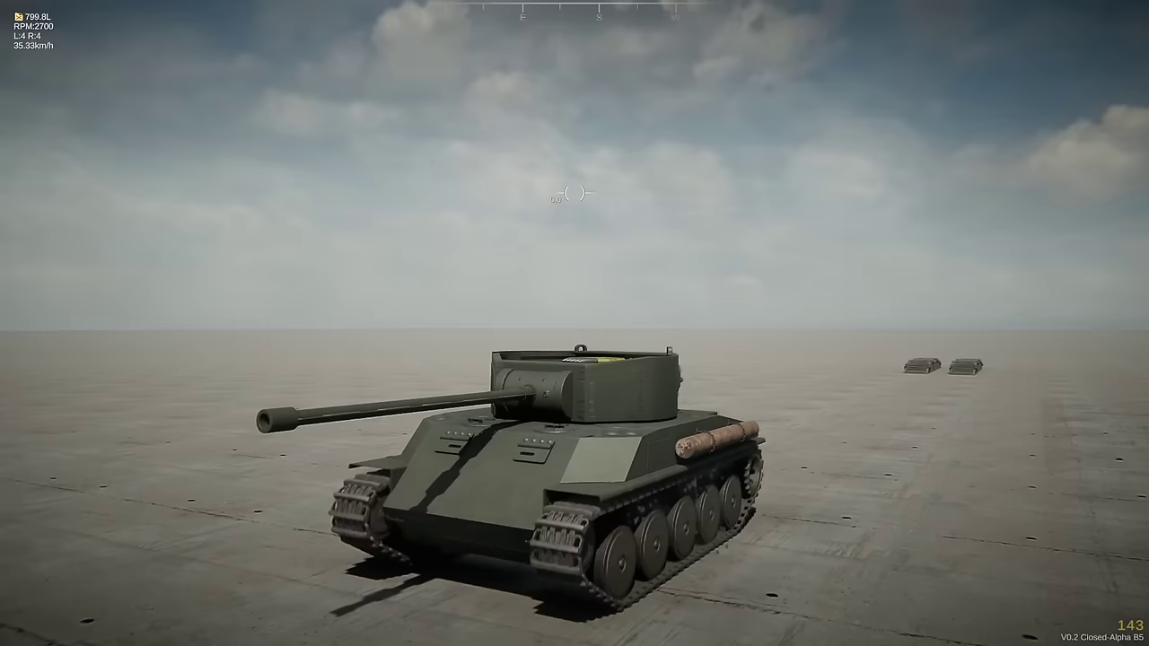
{"action": "key", "text": "w"}
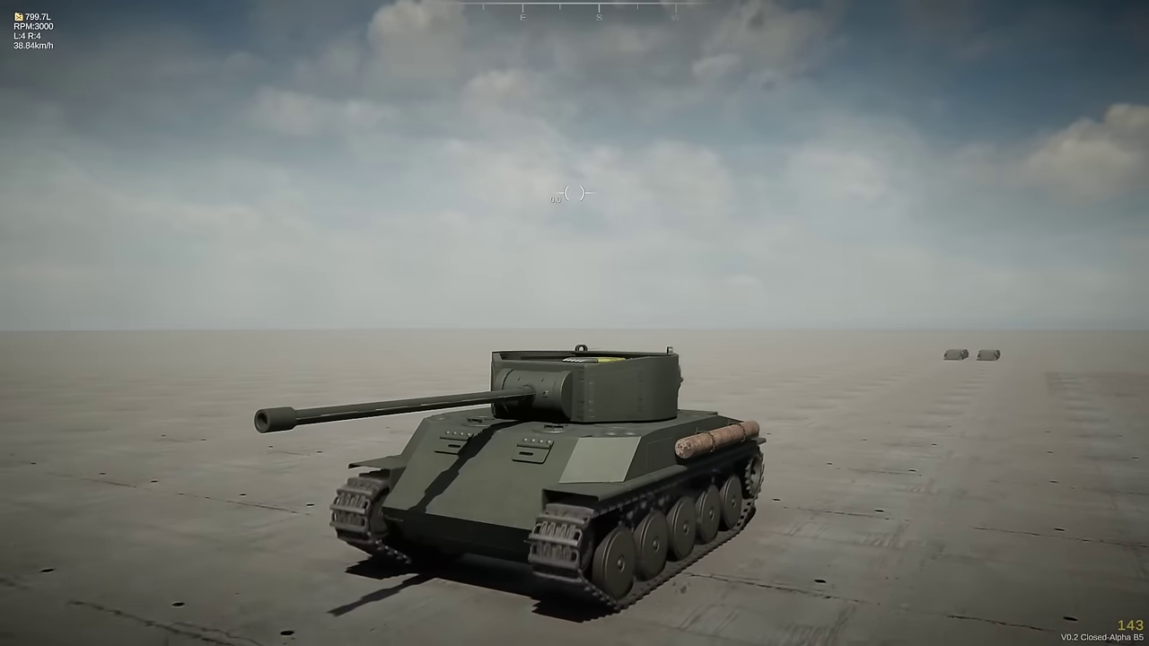
{"action": "key", "text": "w"}
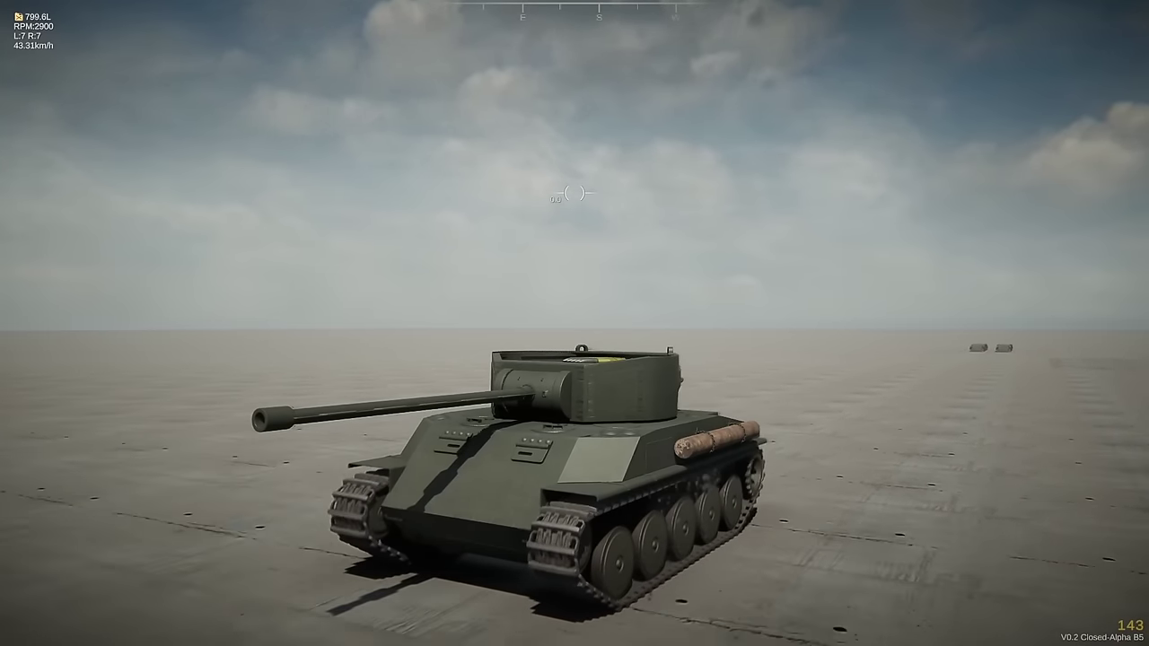
{"action": "key", "text": "w"}
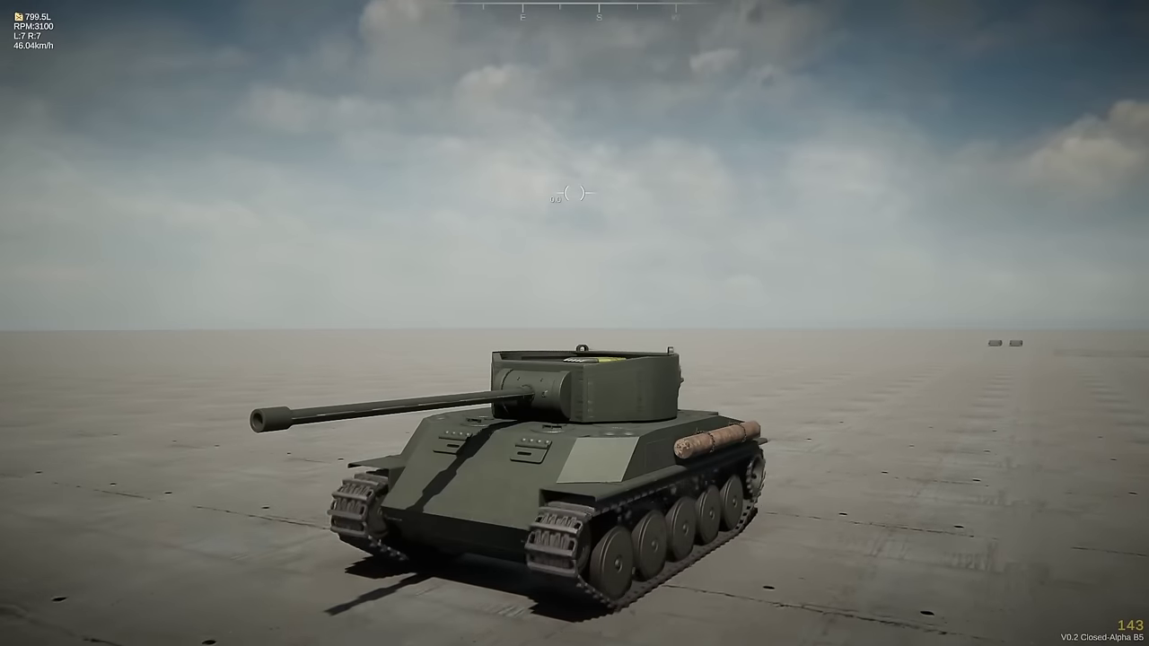
{"action": "key", "text": "w"}
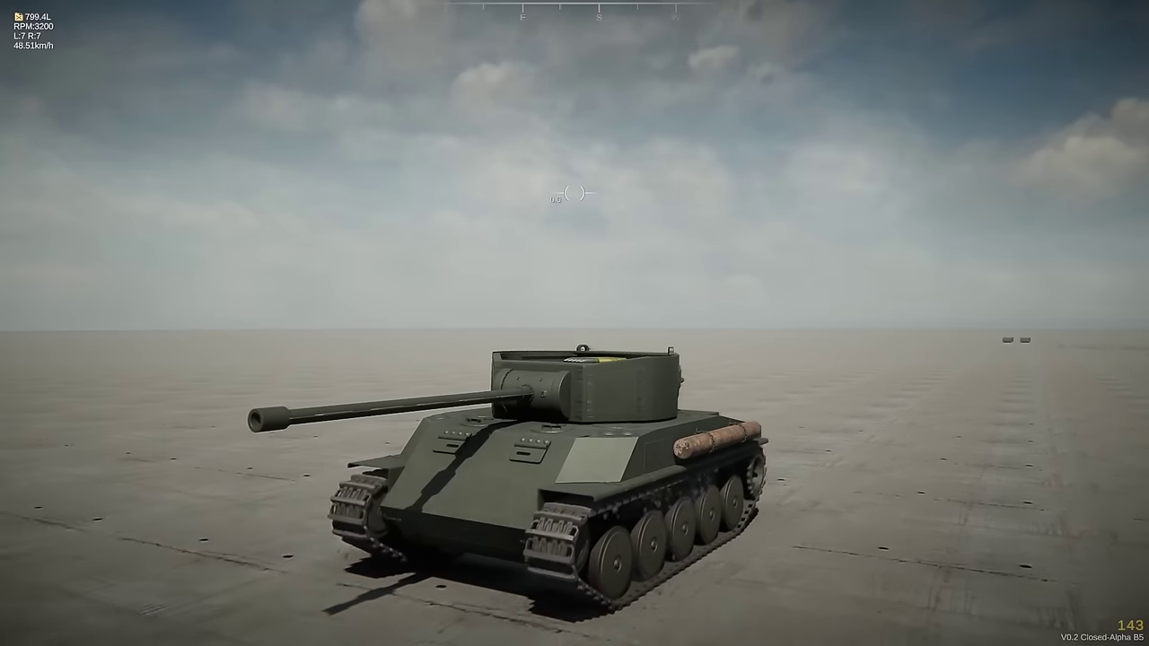
{"action": "key", "text": "w"}
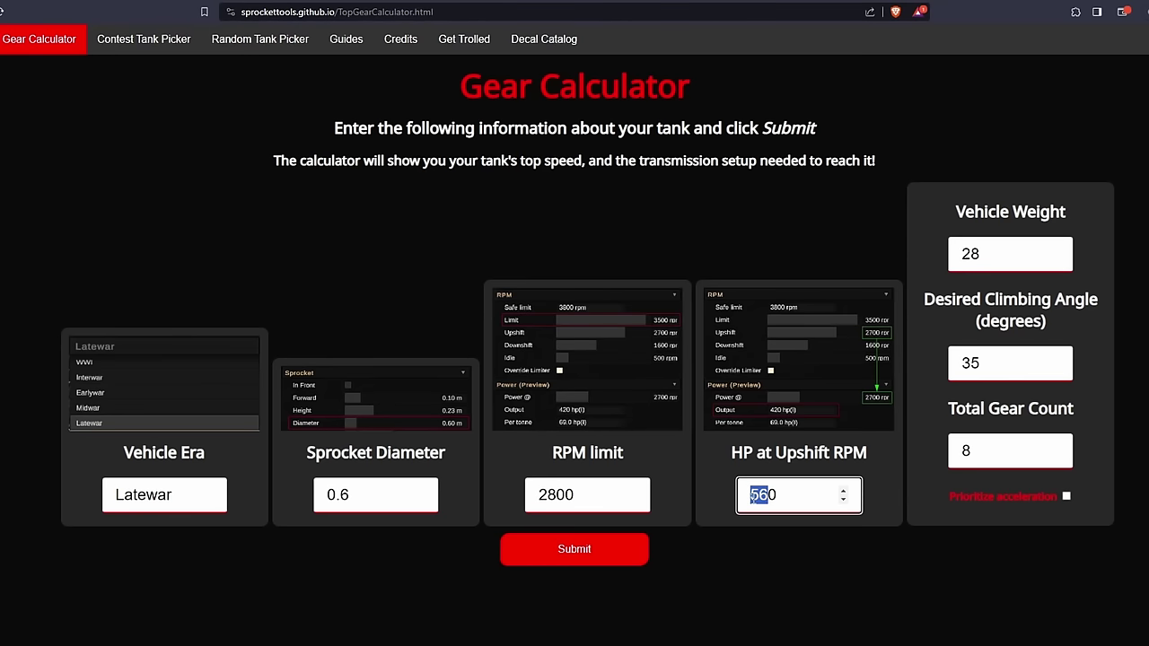
- In the Sprocket Tools Gear Calculator web page, enter 780 HP at upshift RPM and a vehicle weight of 5, and submit the form
{"action": "type", "text": "780"}
{"action": "double_click", "coordinate": [987, 254]}
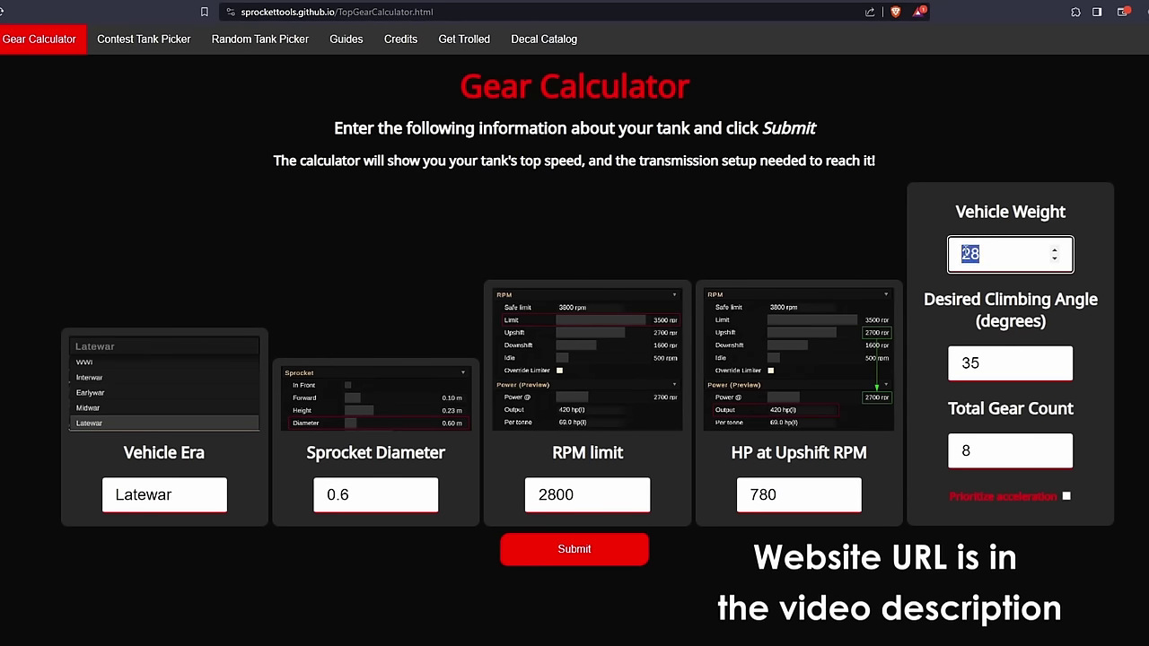
{"action": "type", "text": "5"}
{"action": "left_click", "coordinate": [615, 547]}
{"action": "scroll", "coordinate": [681, 328], "scroll_direction": "down", "scroll_amount": 3}
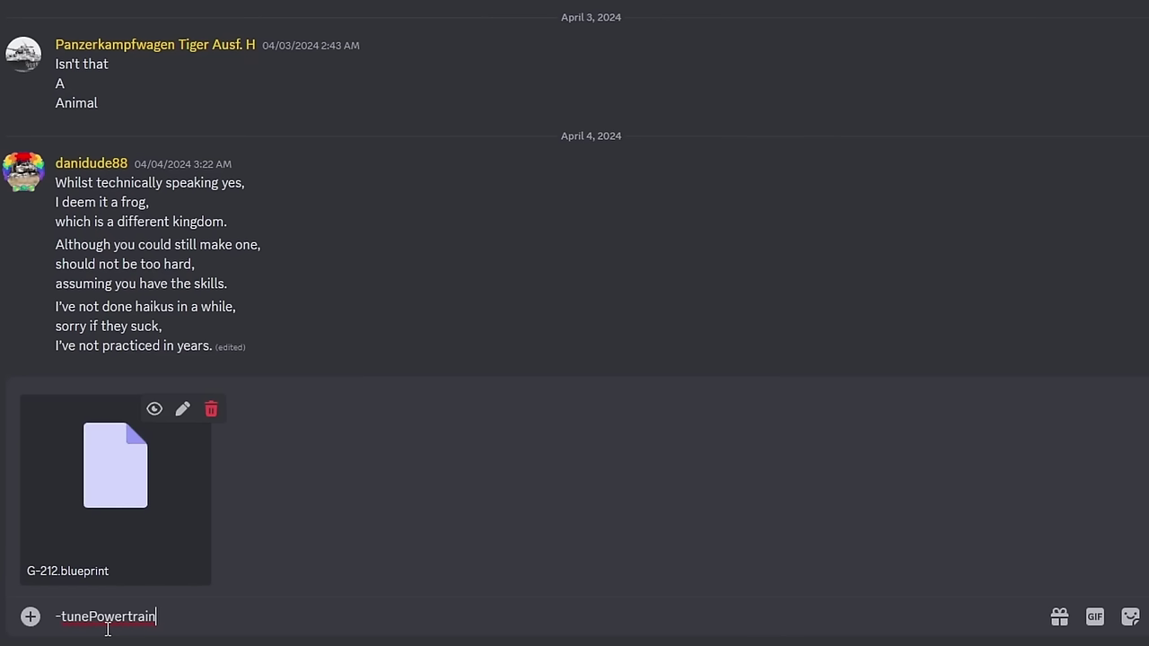
- In Discord, send the -tunePowertrain command with G-212.blueprint attached, and answer the bot's gear count question with 6
{"action": "key", "text": "Return"}
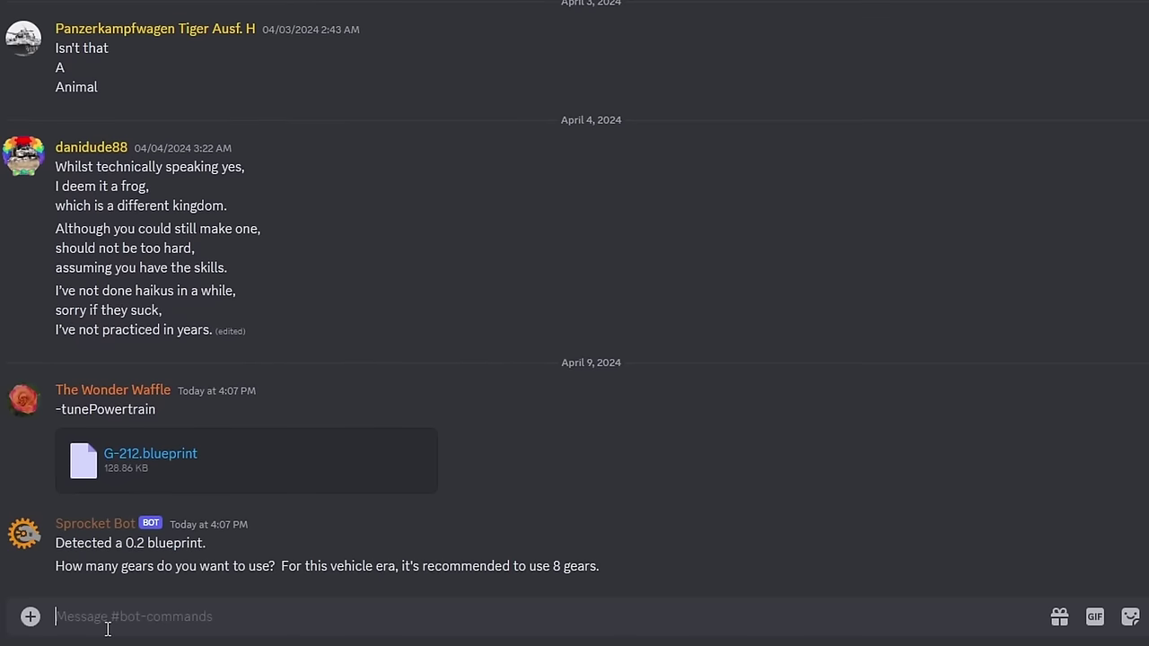
{"action": "type", "text": "6"}
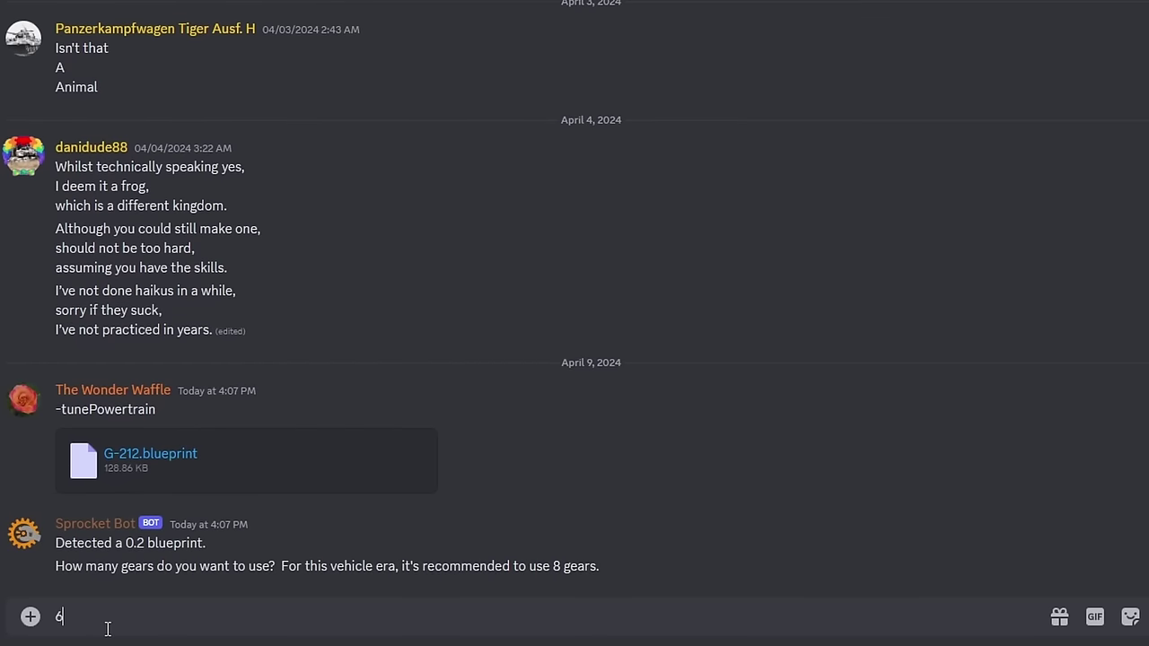
{"action": "key", "text": "Return"}
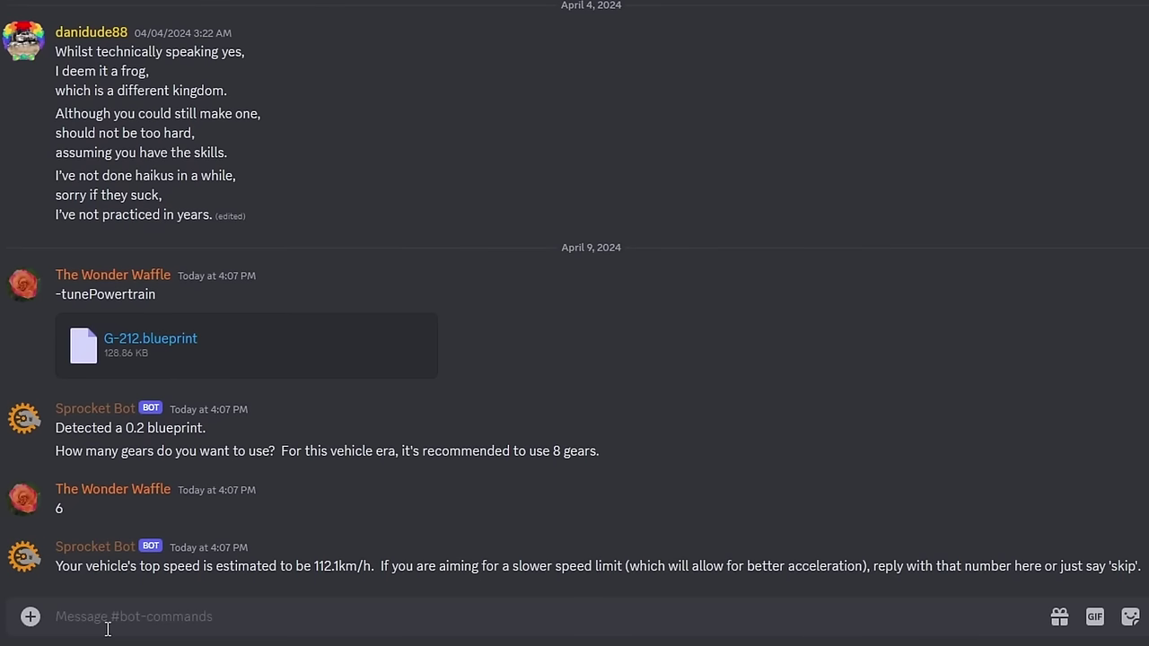
- Give the bot a speed limit of 110 km/h and a curve modifier of 1 for the tuned blueprint
{"action": "type", "text": "110"}
{"action": "key", "text": "Return"}
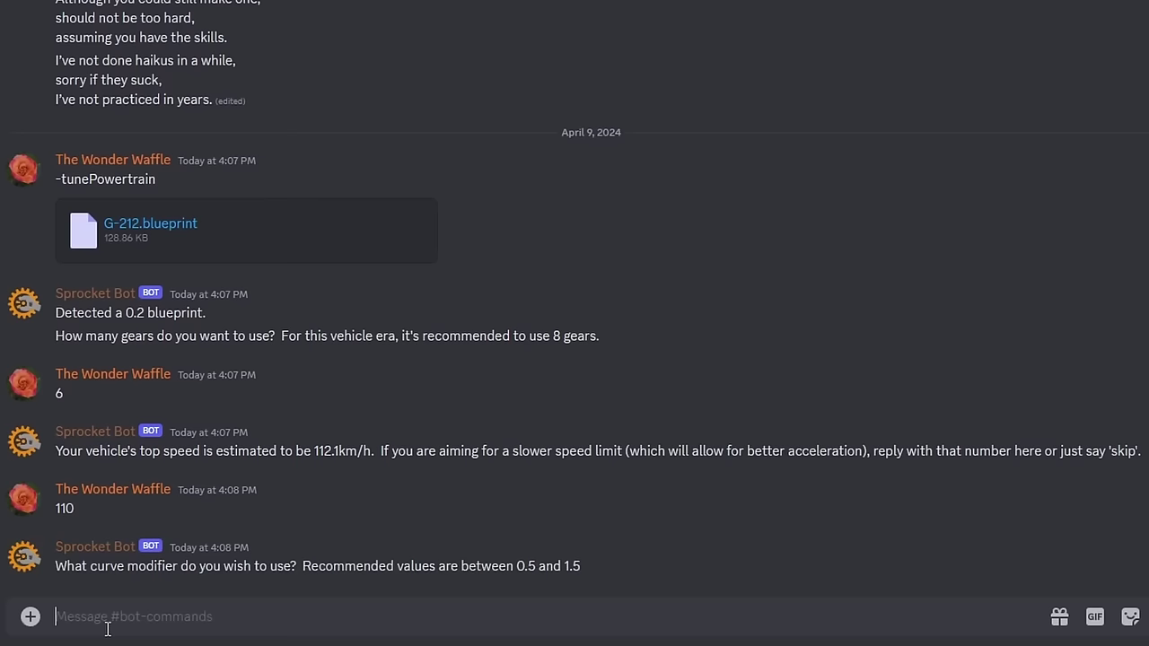
{"action": "type", "text": "1"}
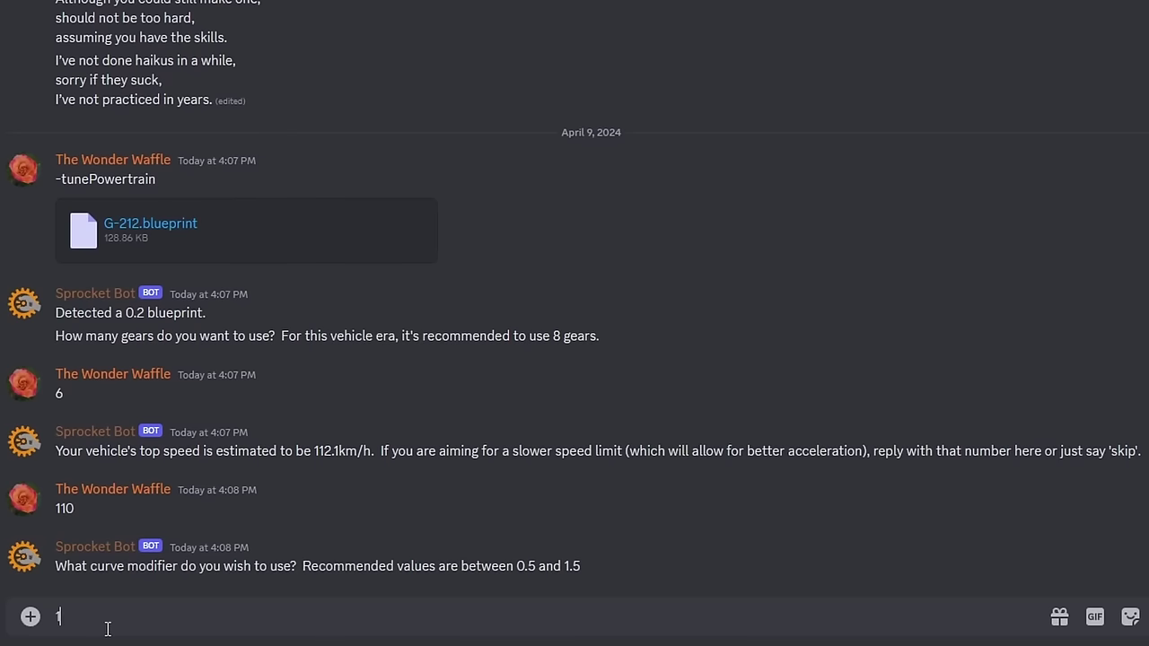
{"action": "key", "text": "Return"}
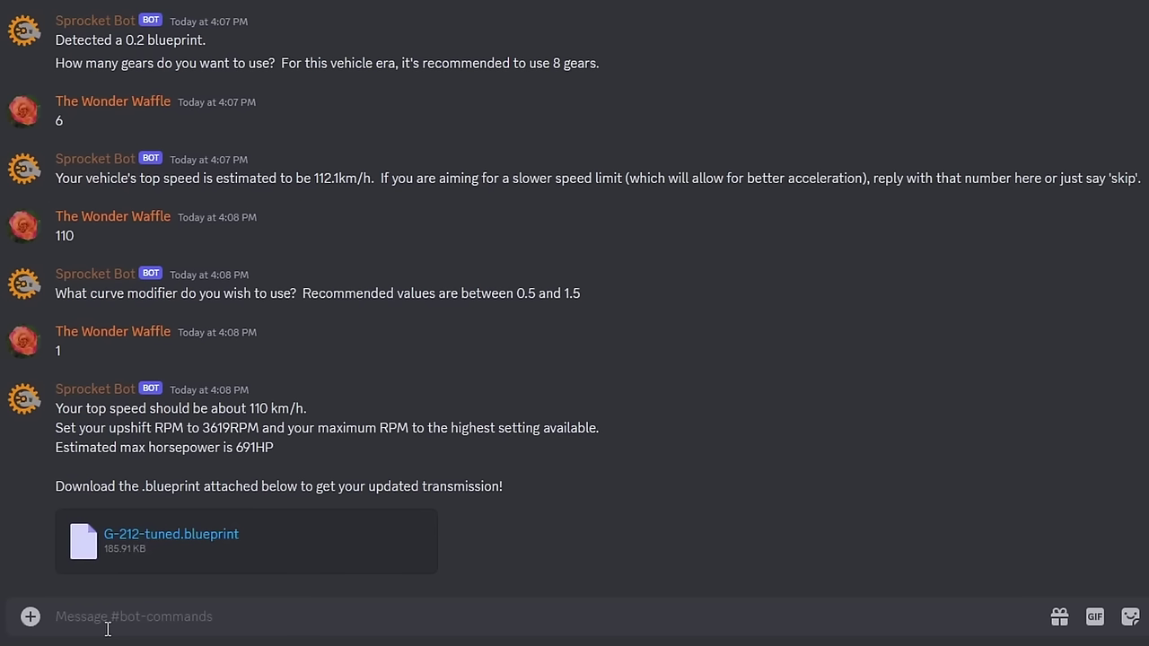